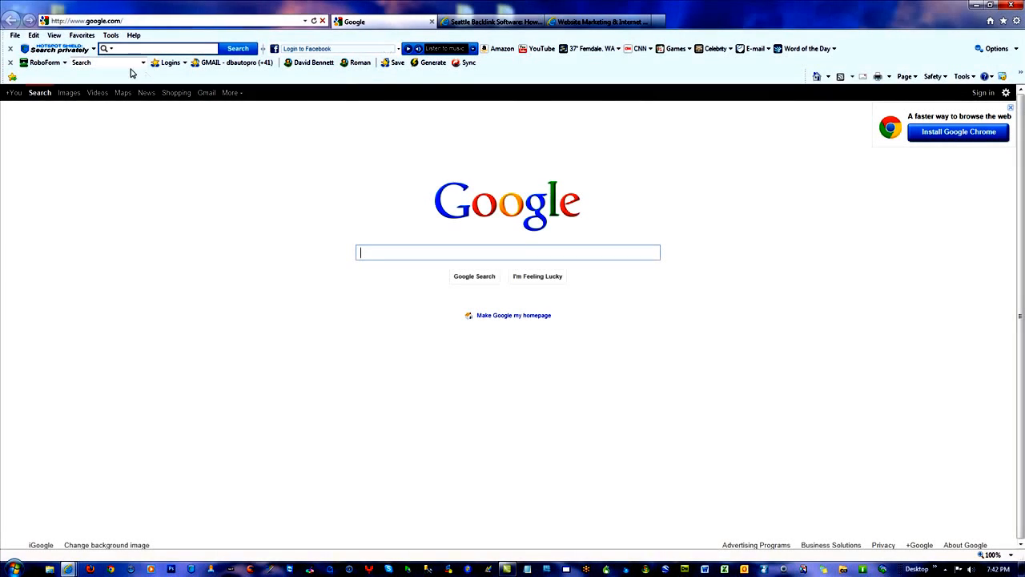
# Step: Log in to HostMonster with the saved "HostMonster - BWT - mine" login and close the other browser tabs
pyautogui.click(170, 63)
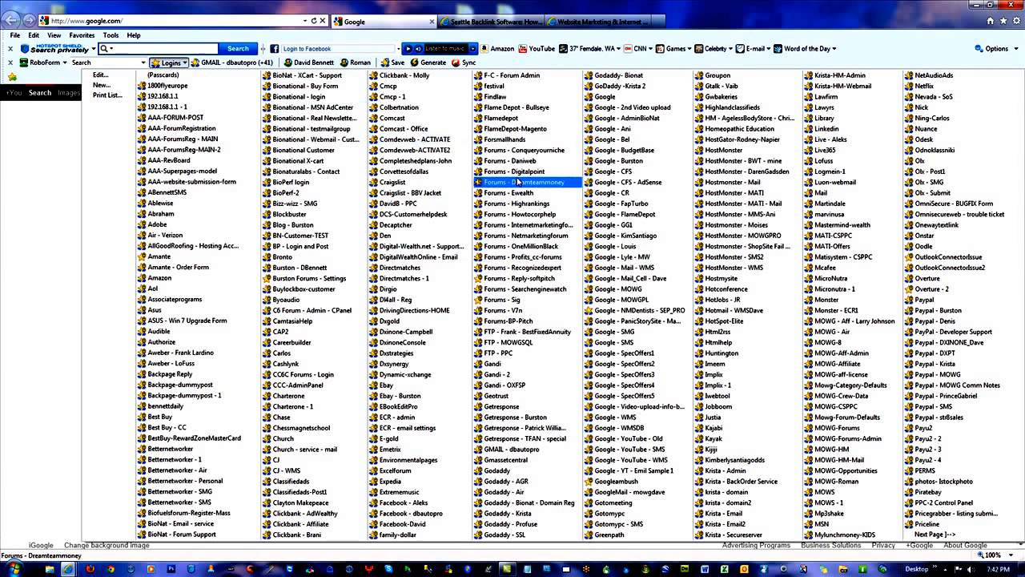
pyautogui.rightClick(675, 212)
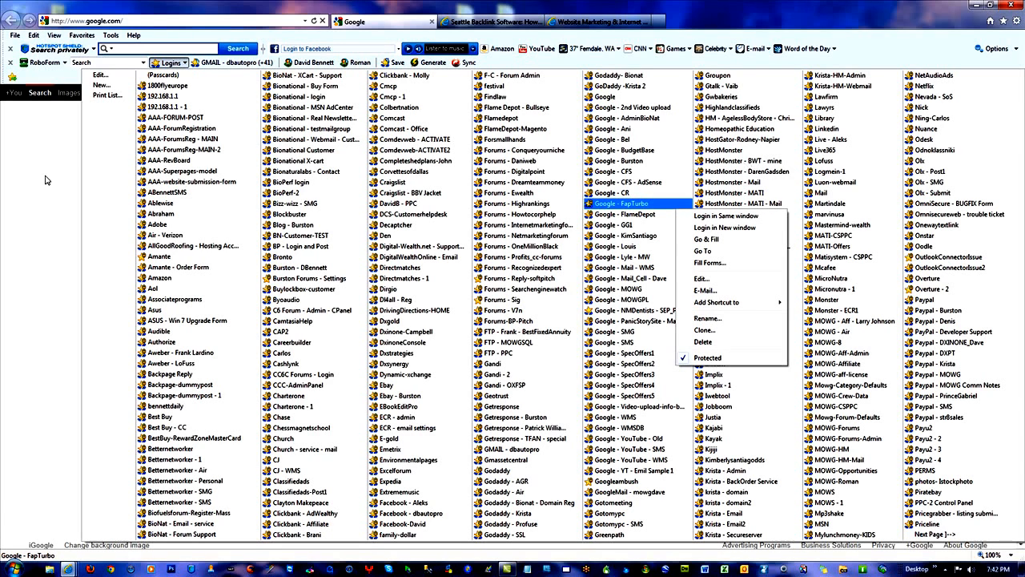
pyautogui.click(750, 163)
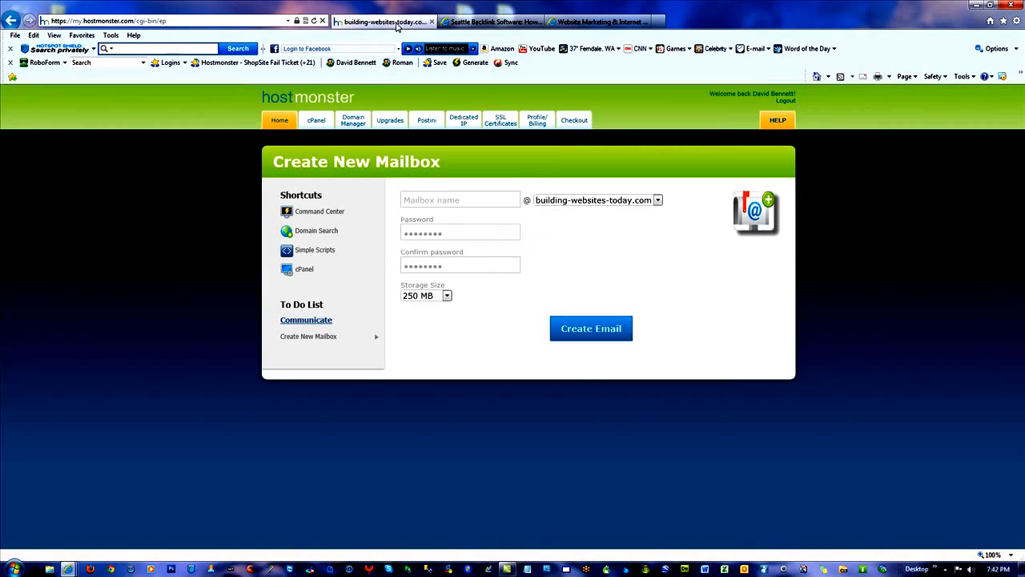
pyautogui.rightClick(398, 24)
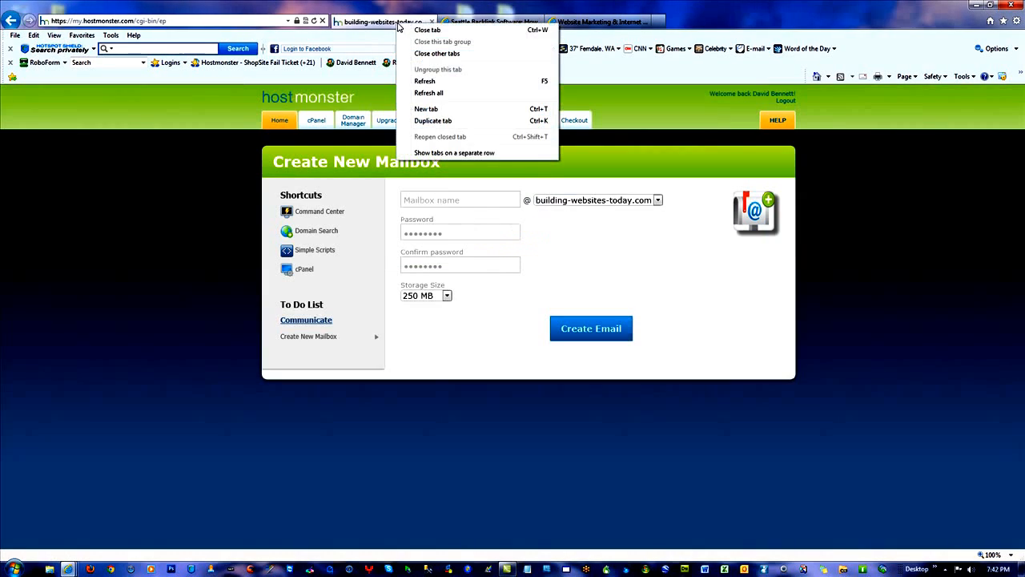
pyautogui.click(460, 58)
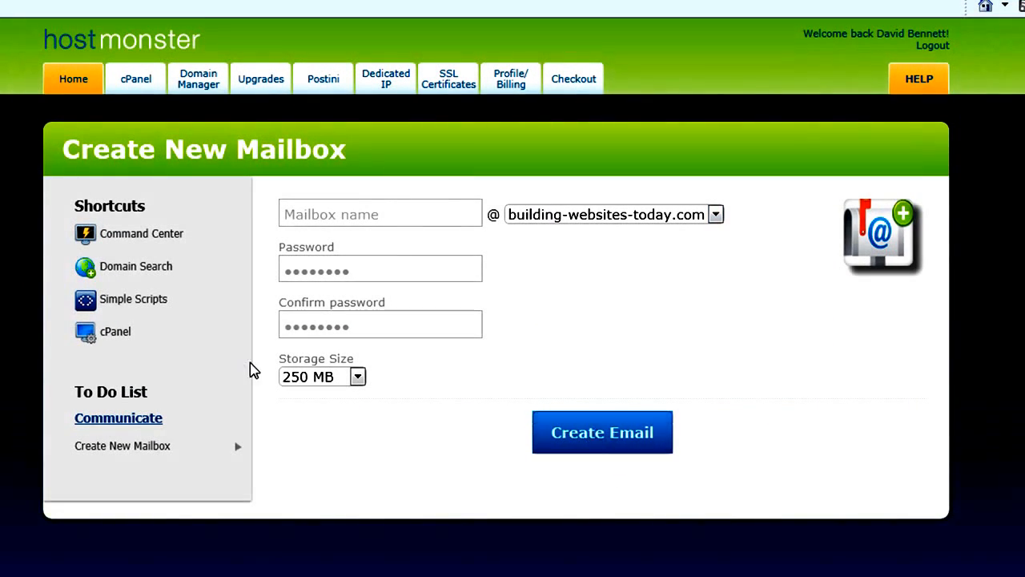
# Step: In the Domain Manager, select the unassigned domain building-websites-now.com and copy its name from the details
pyautogui.click(195, 86)
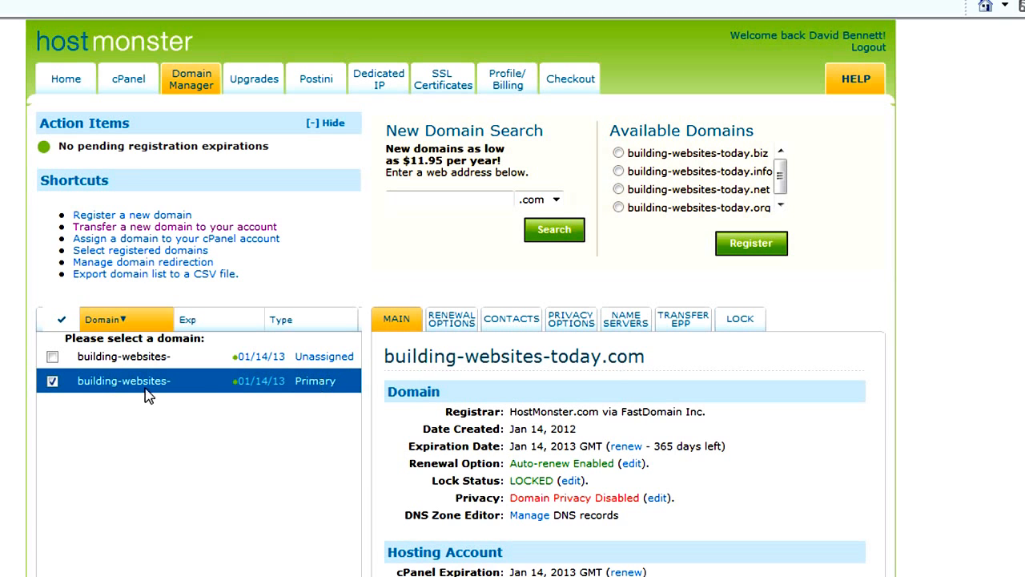
pyautogui.click(110, 358)
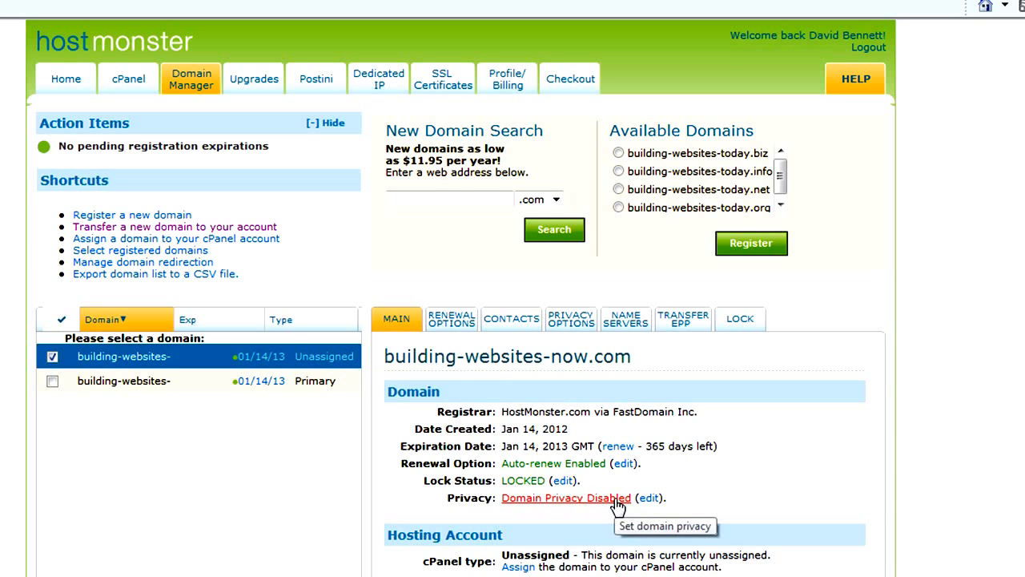
pyautogui.tripleClick(430, 377)
pyautogui.rightClick(438, 362)
pyautogui.click(479, 354)
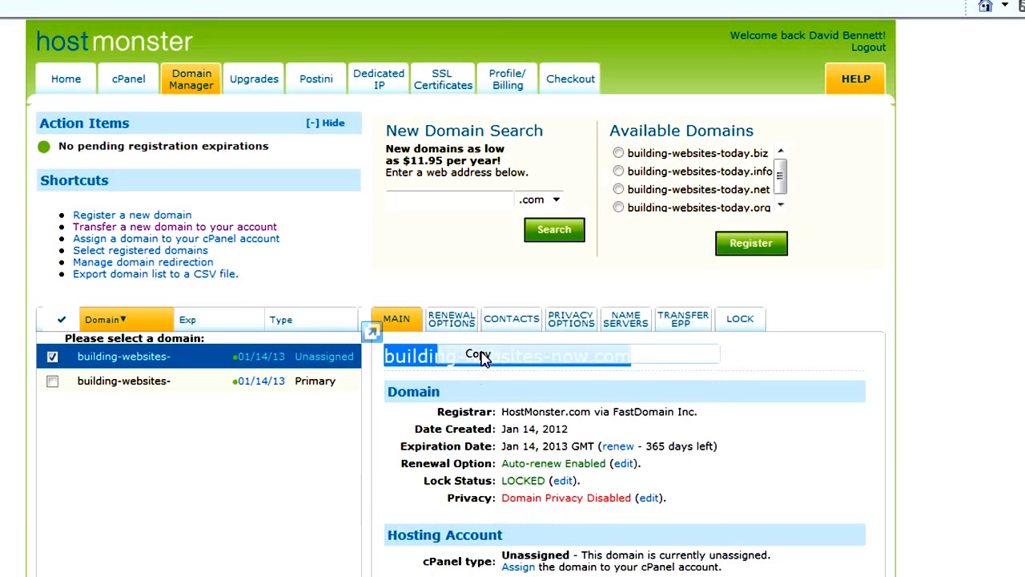
# Step: Load the copied address building-websites-now.com in a new browser tab
pyautogui.hotkey('ctrl', 't')
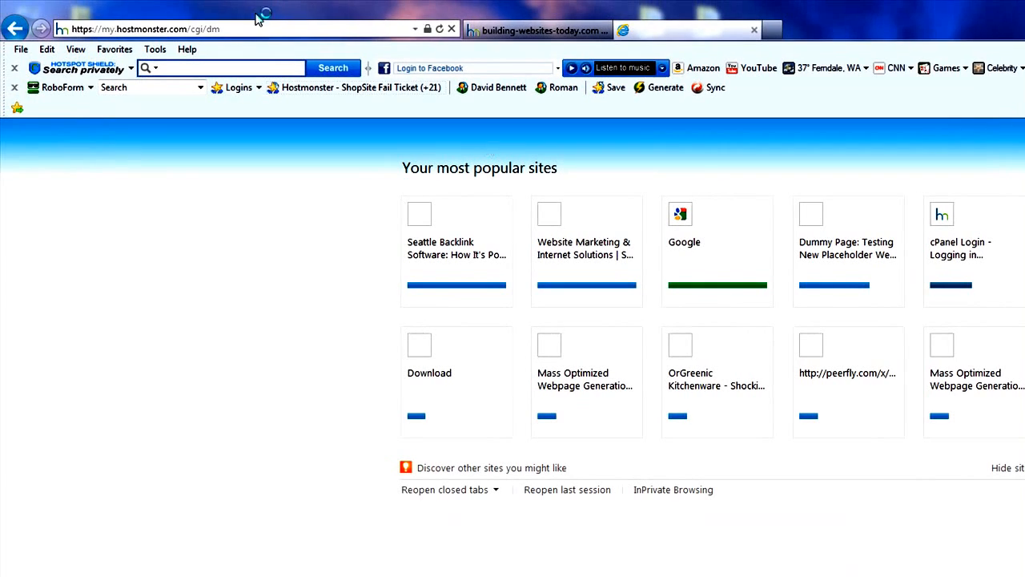
pyautogui.rightClick(258, 29)
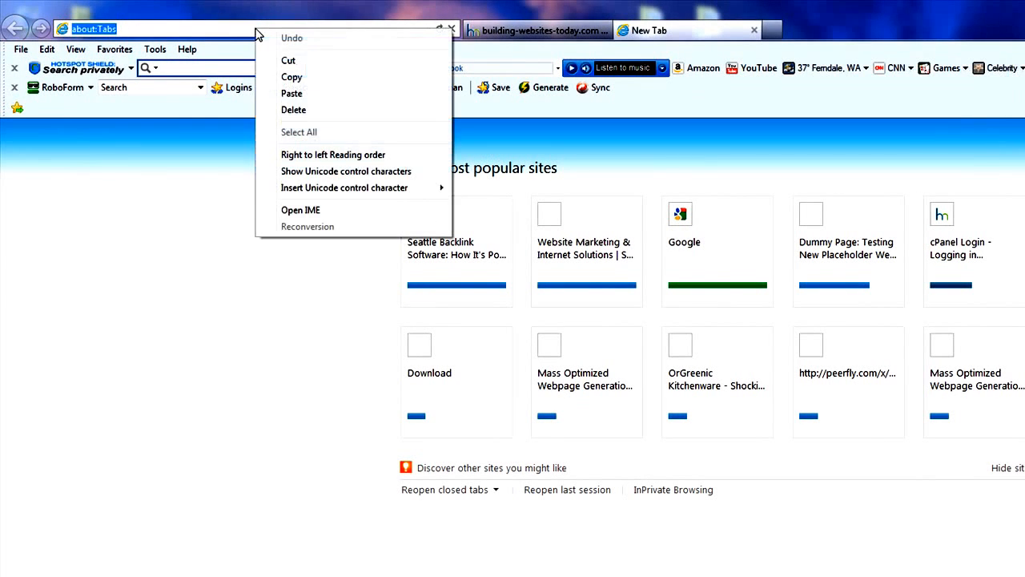
pyautogui.click(293, 93)
pyautogui.press('Return')
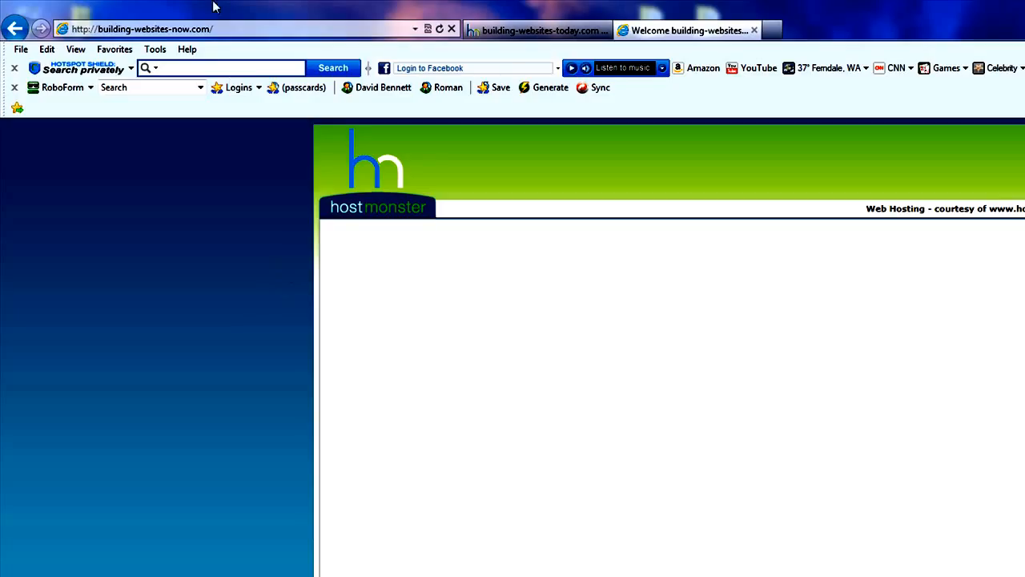
# Step: Change "now" to "today" in the address and load building-websites-today.com for comparison
pyautogui.click(190, 28)
pyautogui.click(190, 29)
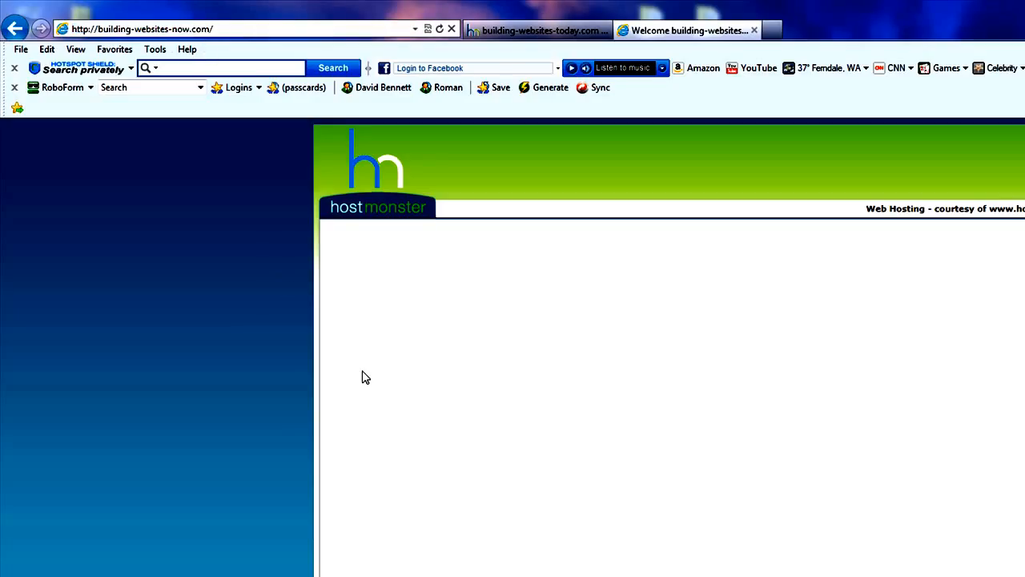
pyautogui.press('BackSpace')
pyautogui.press('BackSpace')
pyautogui.press('BackSpace')
pyautogui.write('today')
pyautogui.press('Return')
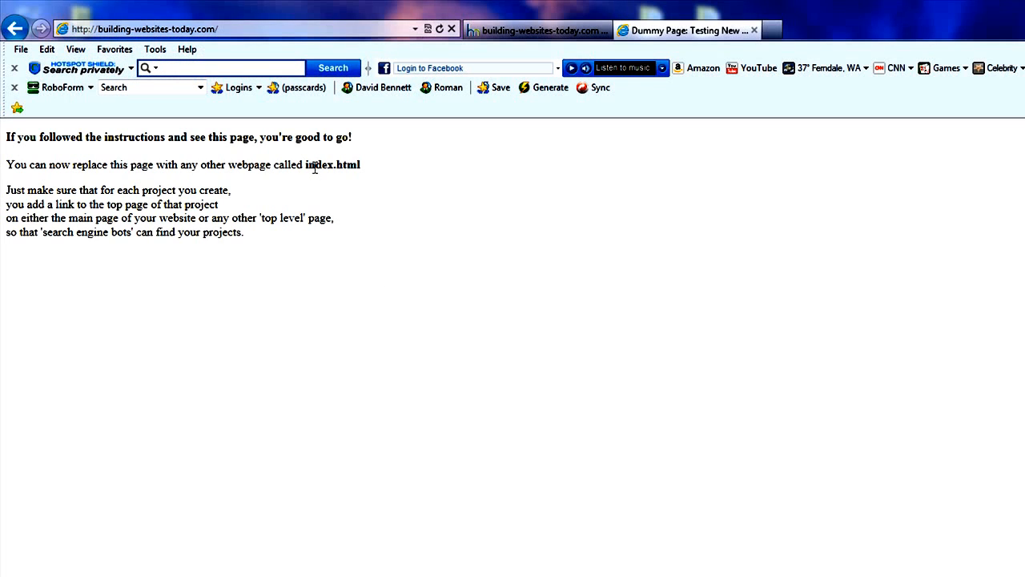
# Step: Return to the Domain Manager page and start assigning building-websites-now.com to the cPanel account as an already associated domain
pyautogui.click(527, 36)
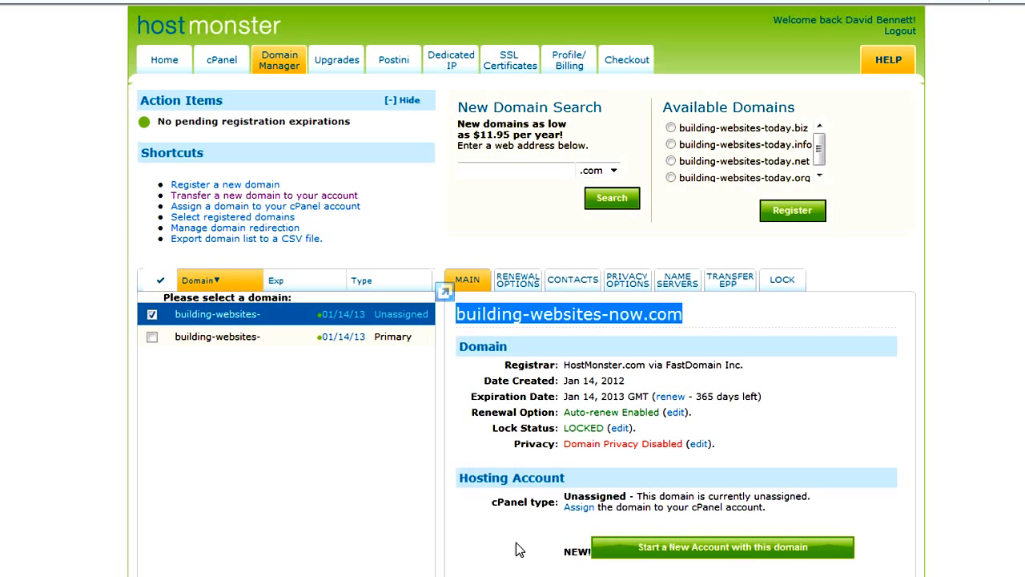
pyautogui.click(579, 508)
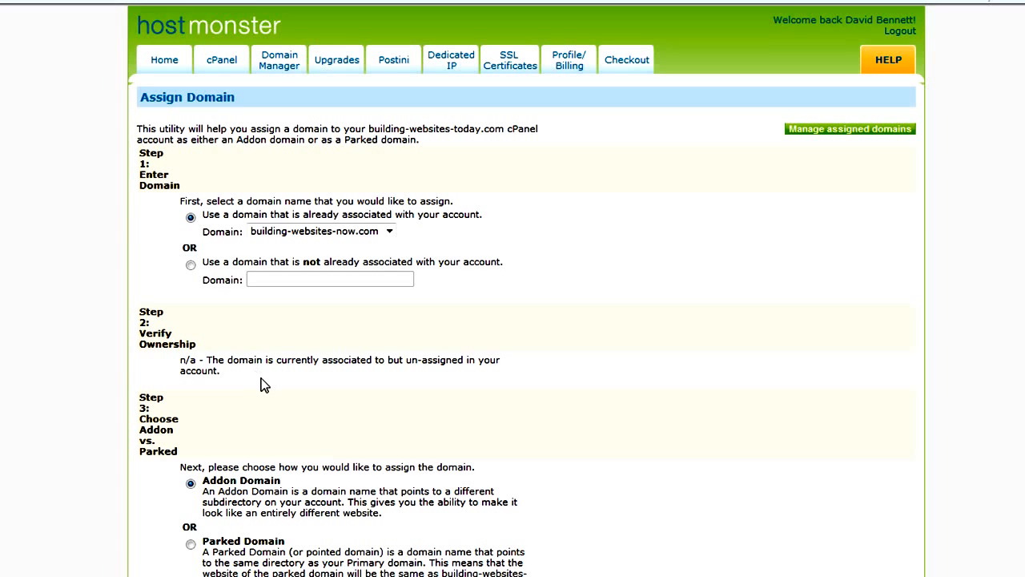
pyautogui.click(388, 232)
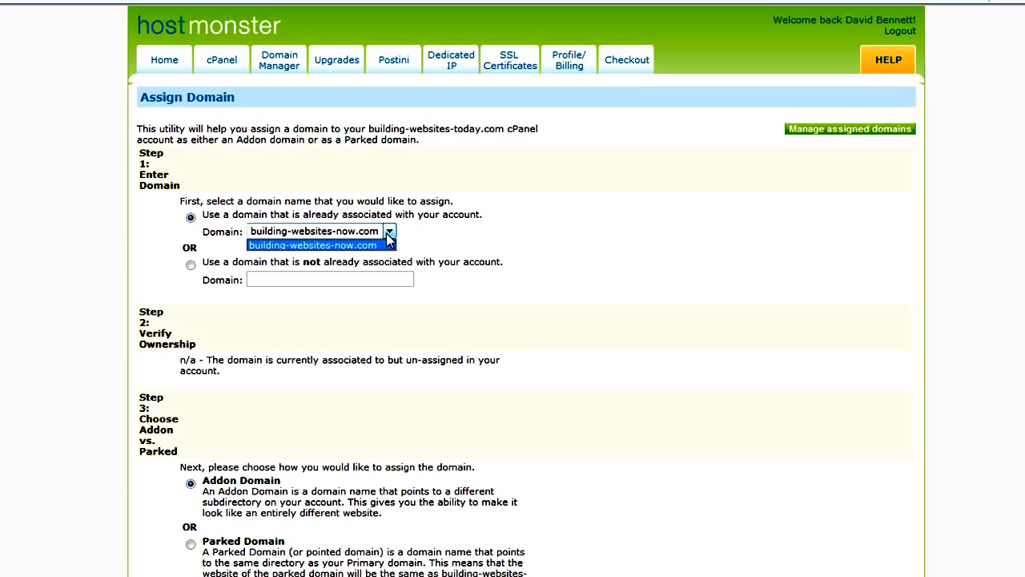
pyautogui.click(352, 244)
pyautogui.click(708, 230)
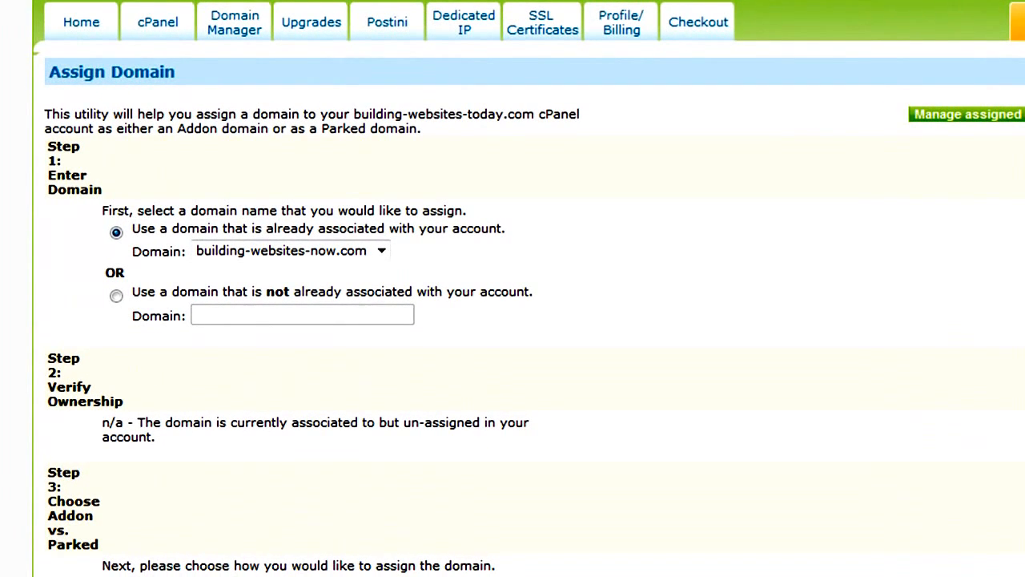
# Step: Review the Assign Domain form's addon and parked options, the new directory name and the required sub-domain
pyautogui.scroll(-3, 513, 289)
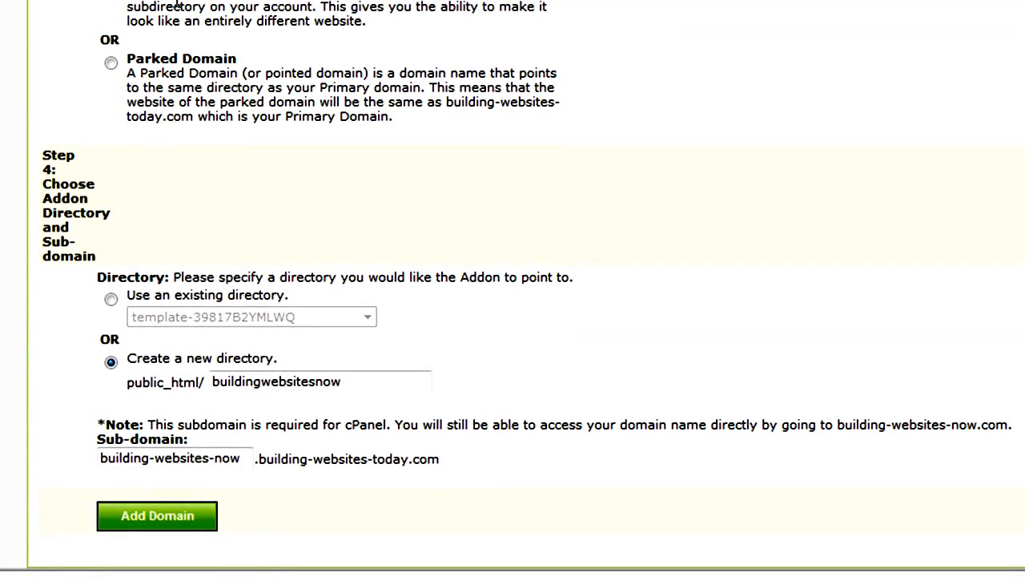
pyautogui.click(308, 382)
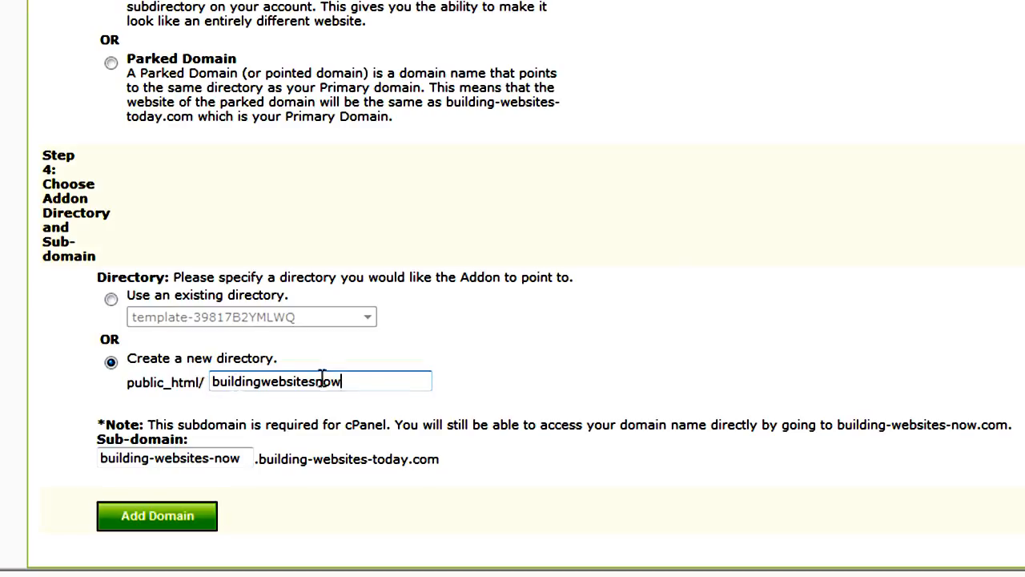
pyautogui.moveTo(355, 382); pyautogui.dragTo(207, 383)
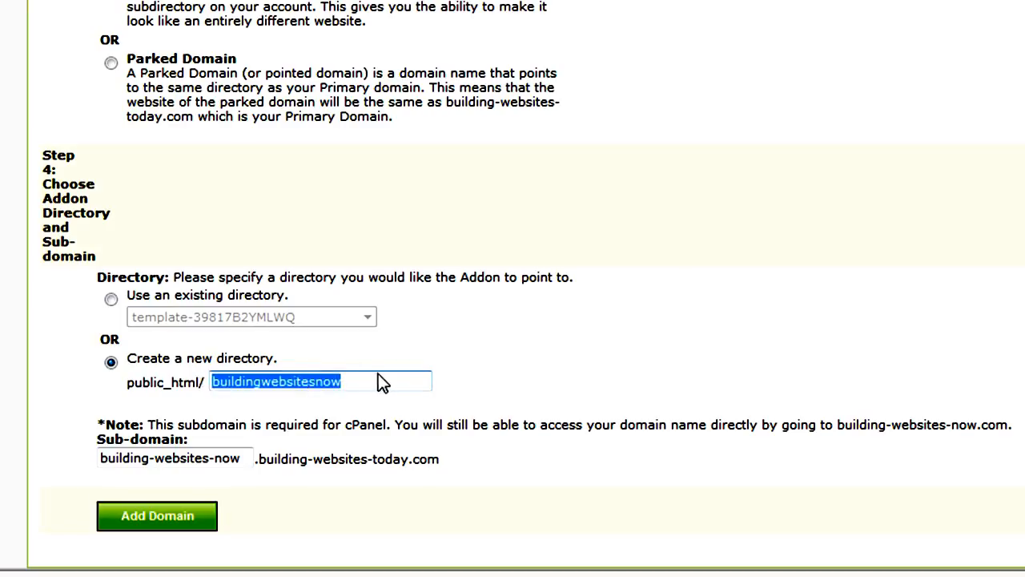
pyautogui.click(366, 383)
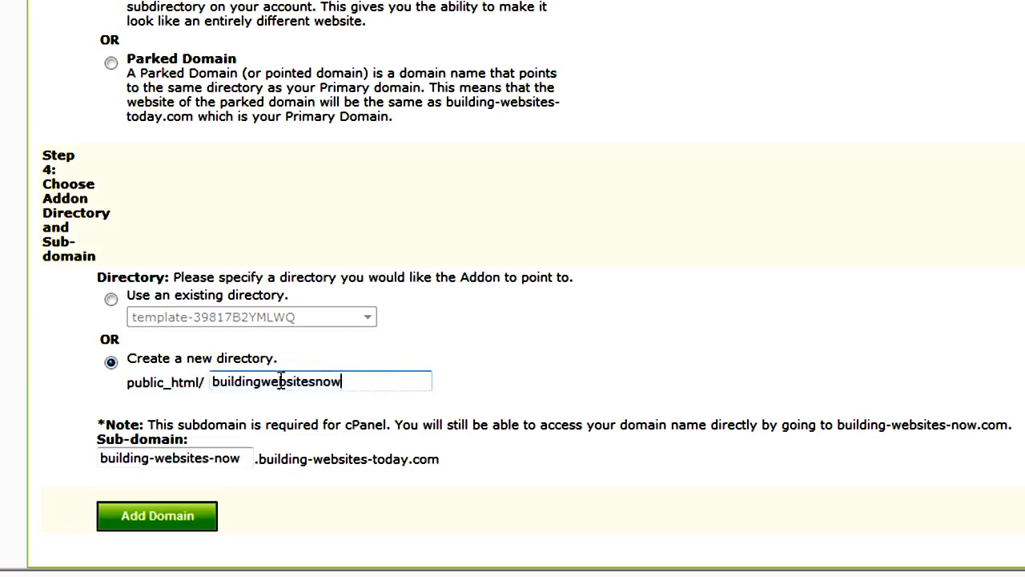
pyautogui.scroll(3, 688, 304)
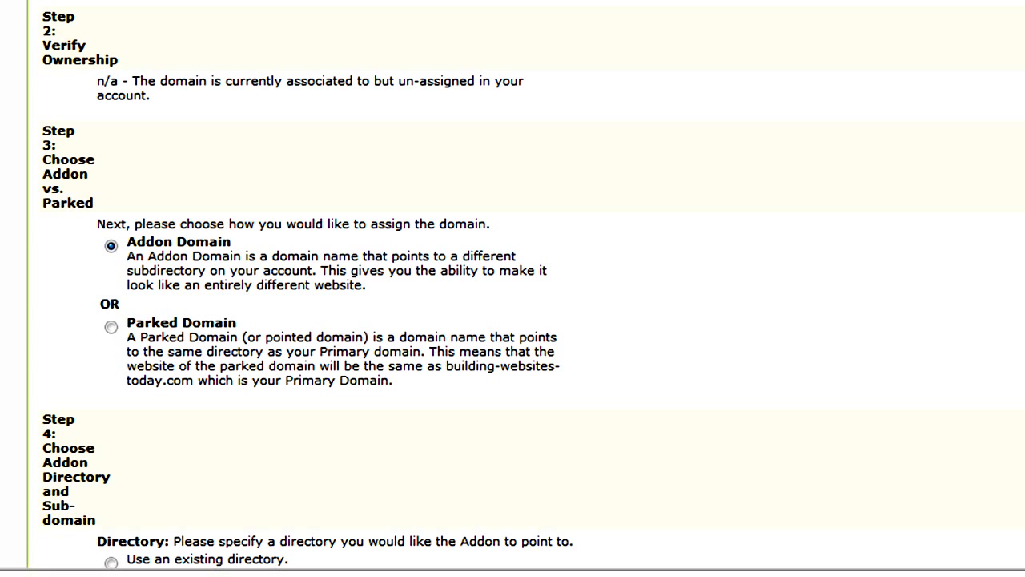
pyautogui.scroll(-3, 898, 303)
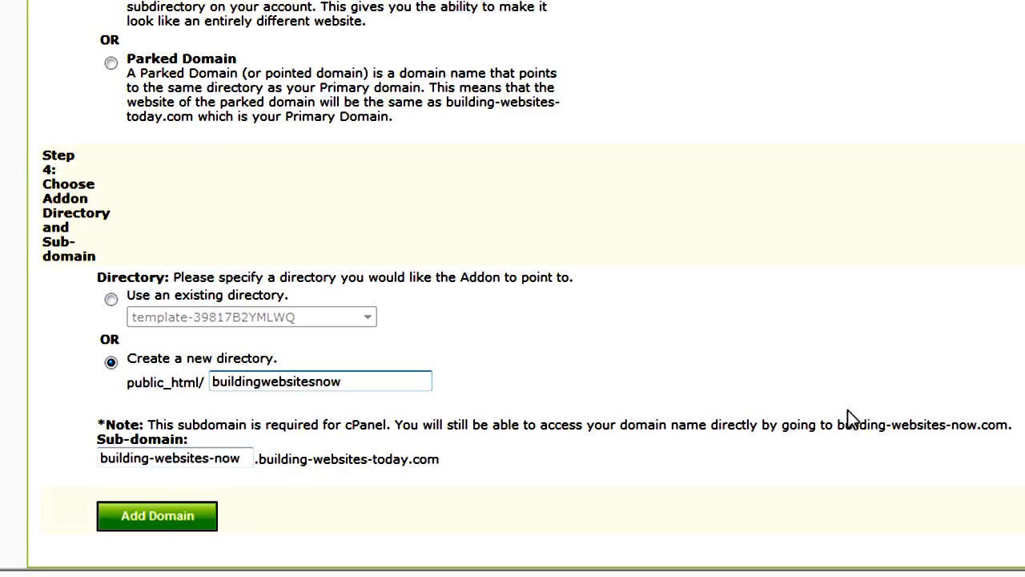
pyautogui.moveTo(1009, 427); pyautogui.dragTo(837, 426)
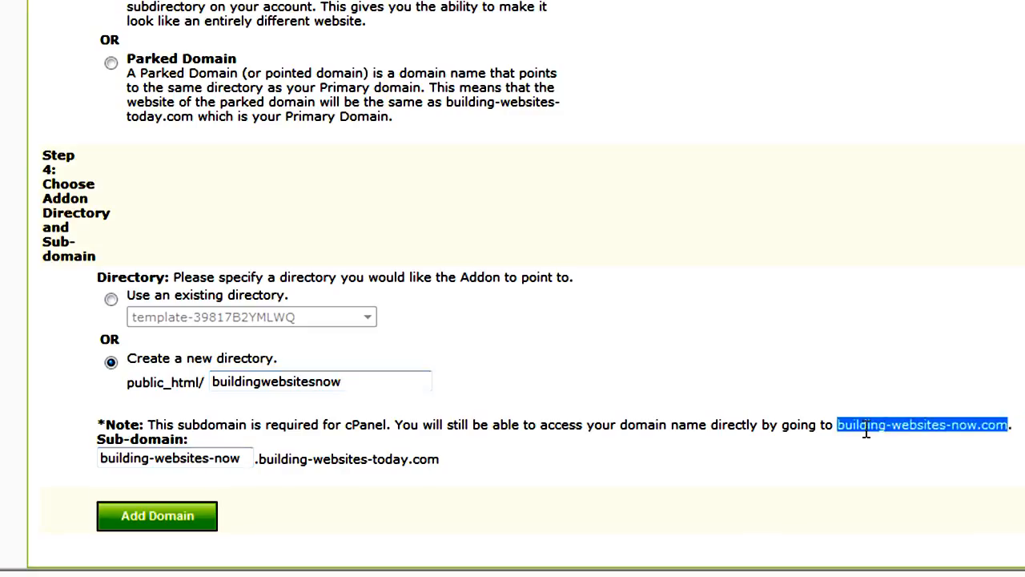
pyautogui.click(763, 495)
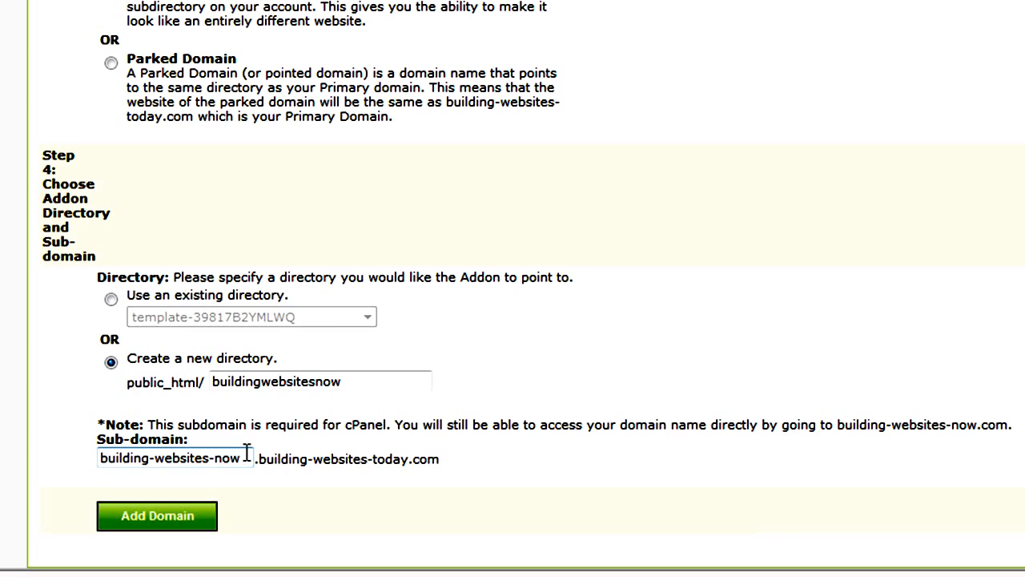
pyautogui.moveTo(242, 454); pyautogui.dragTo(84, 455)
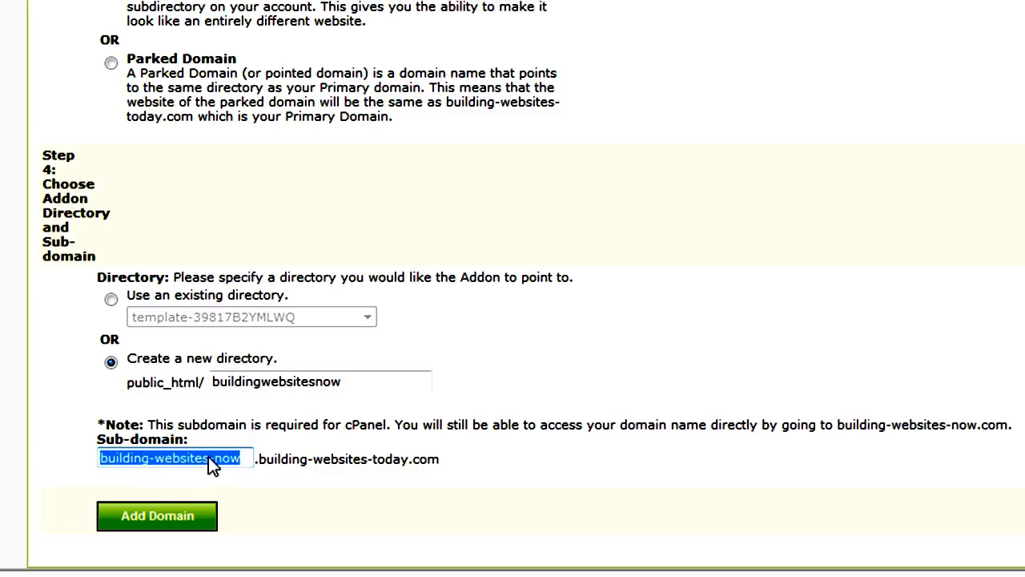
pyautogui.click(245, 456)
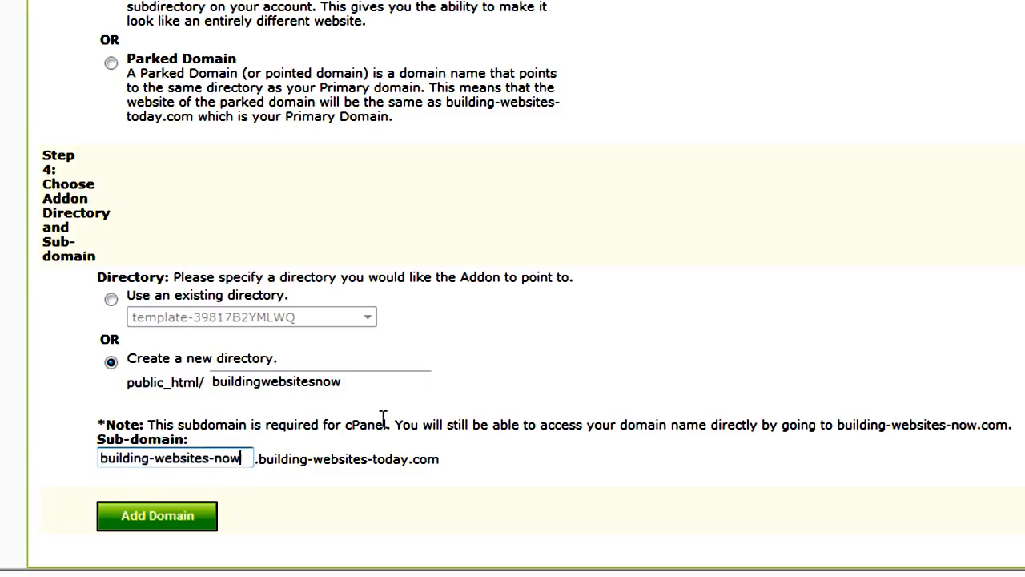
# Step: Add building-websites-now.com as an addon domain with new directory buildingwebsitesnow and sub-domain building-websites-now
pyautogui.click(364, 382)
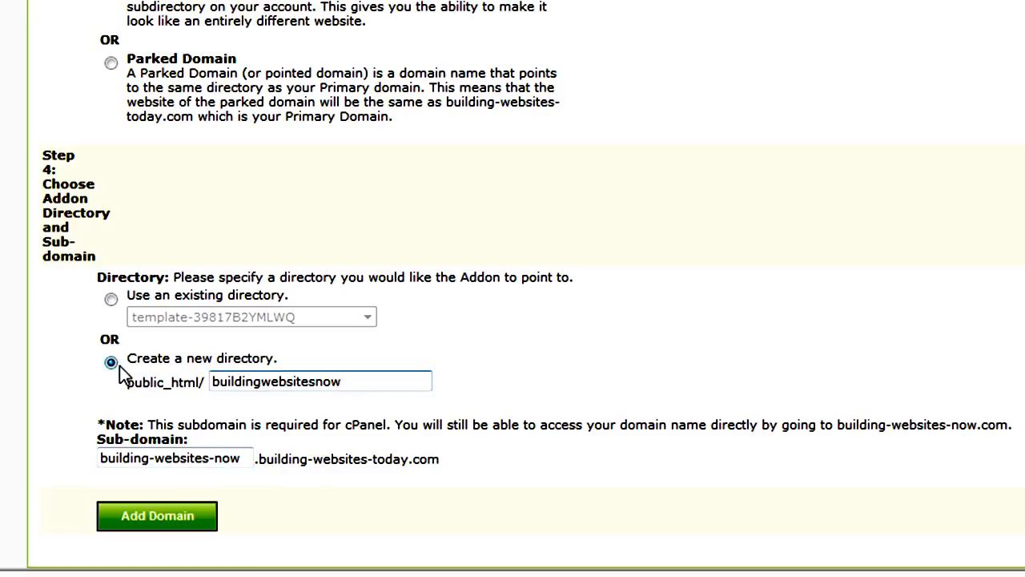
pyautogui.click(221, 458)
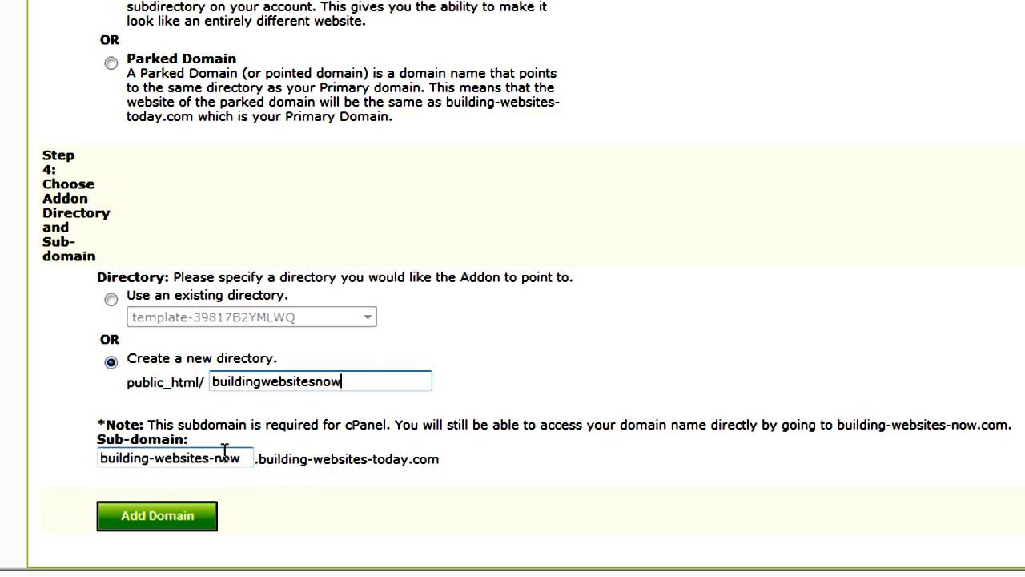
pyautogui.moveTo(376, 383); pyautogui.dragTo(163, 391)
pyautogui.click(361, 385)
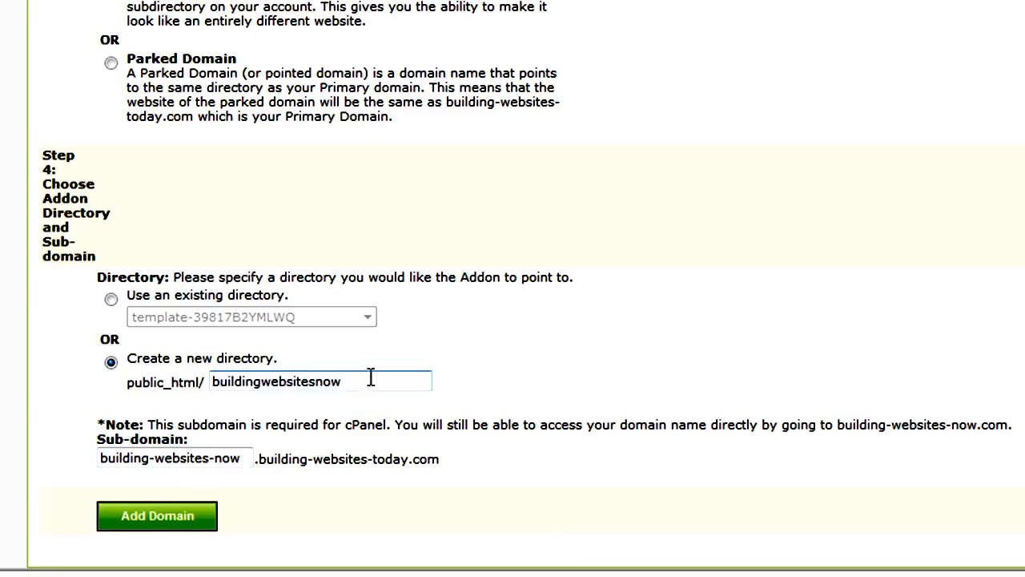
pyautogui.click(157, 515)
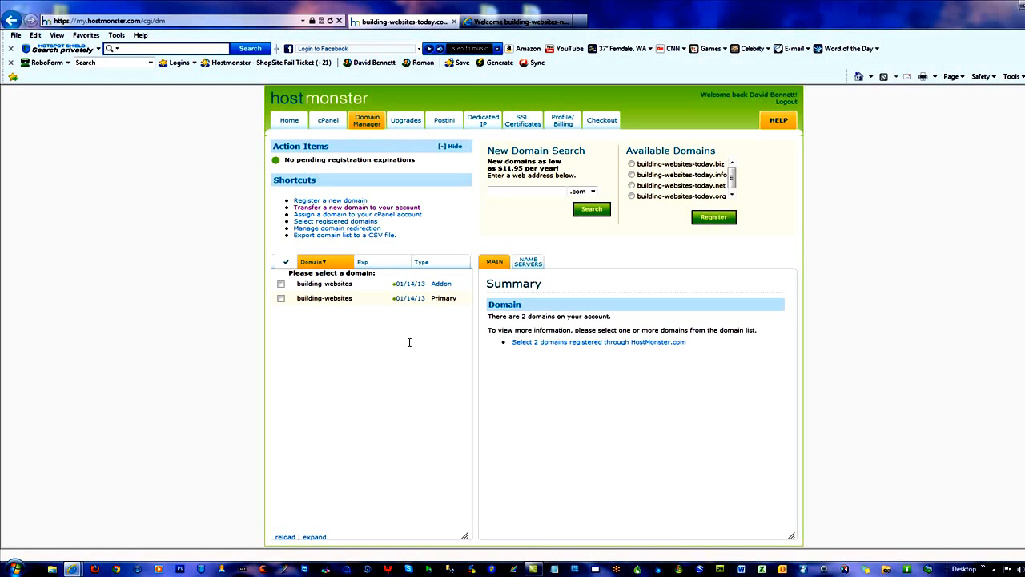
# Step: Switch to 3D-FTP, connect to the Building Websites Today site and open its public_html folder
pyautogui.click(520, 23)
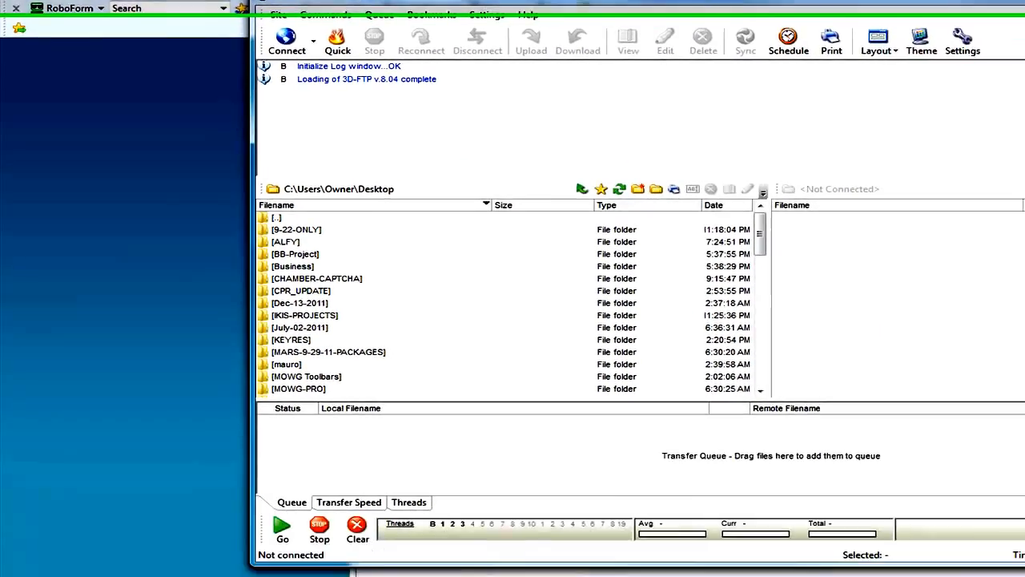
pyautogui.doubleClick(904, 85)
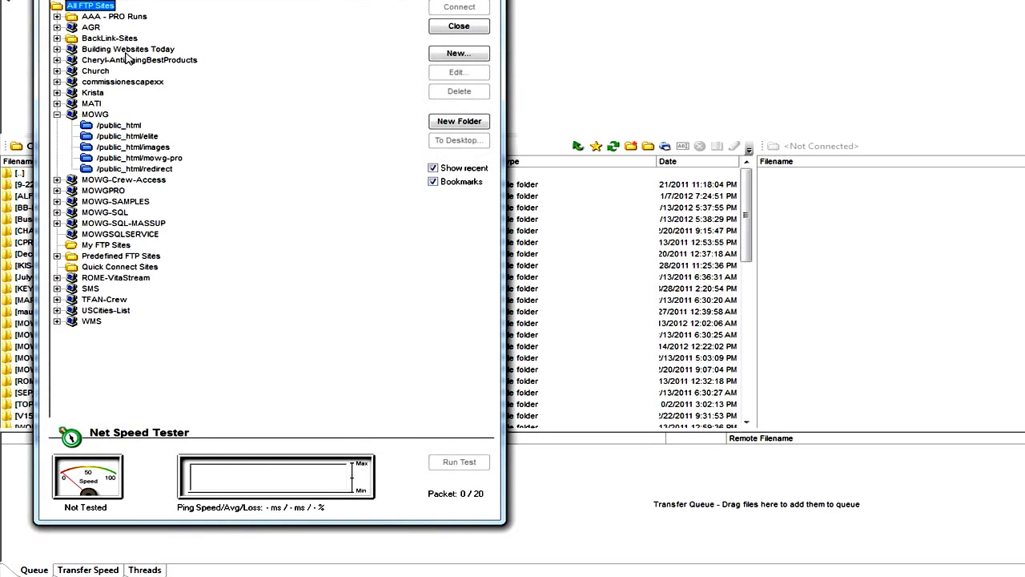
pyautogui.doubleClick(127, 50)
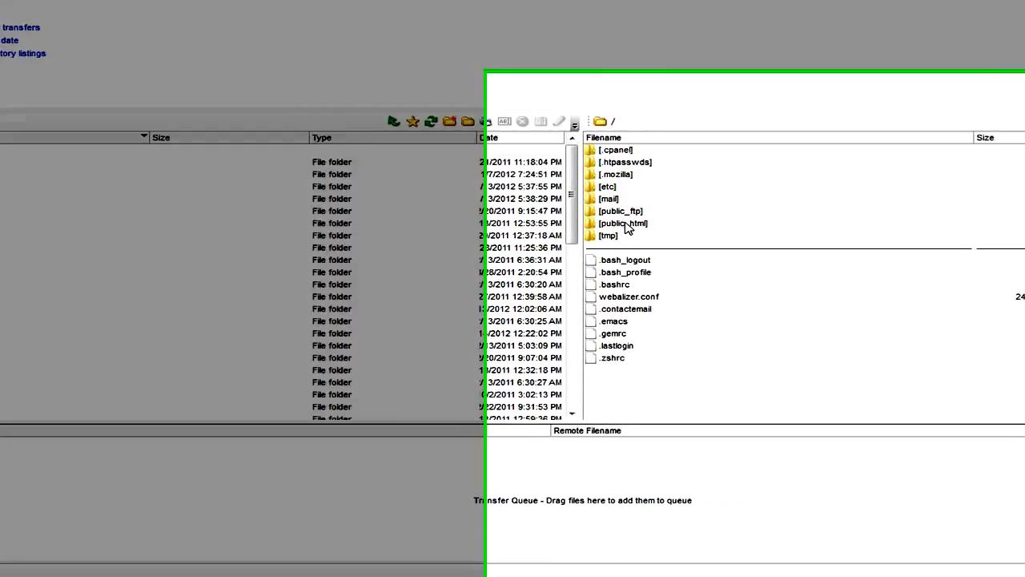
pyautogui.doubleClick(796, 242)
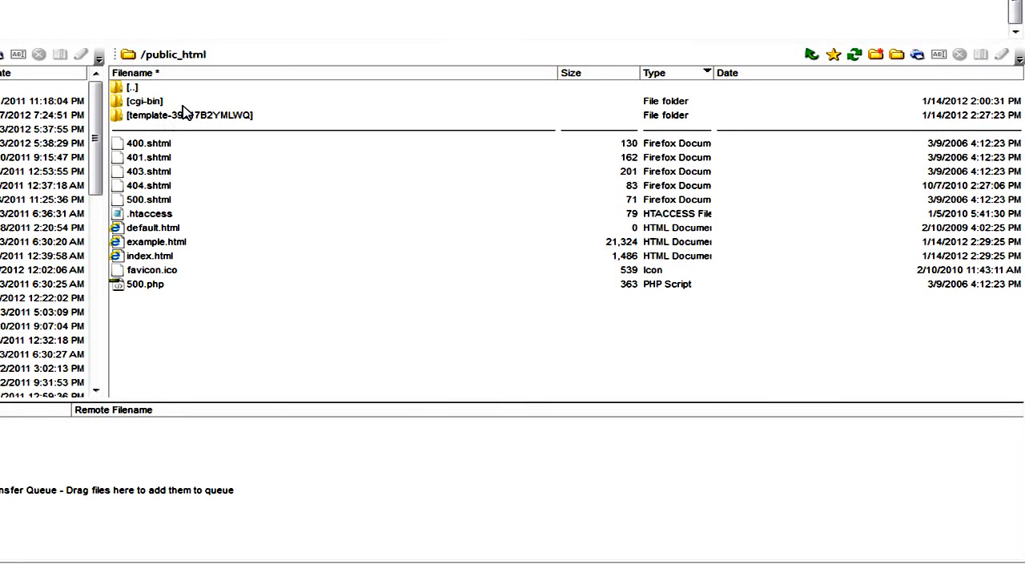
# Step: Refresh the remote public_html listing and open the buildingwebsitesnow folder
pyautogui.click(855, 55)
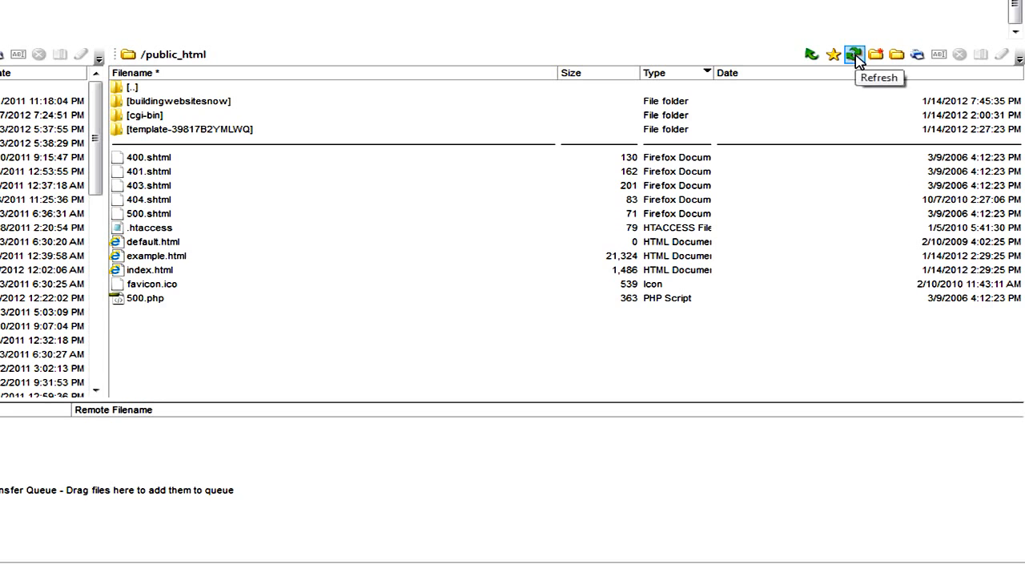
pyautogui.click(169, 106)
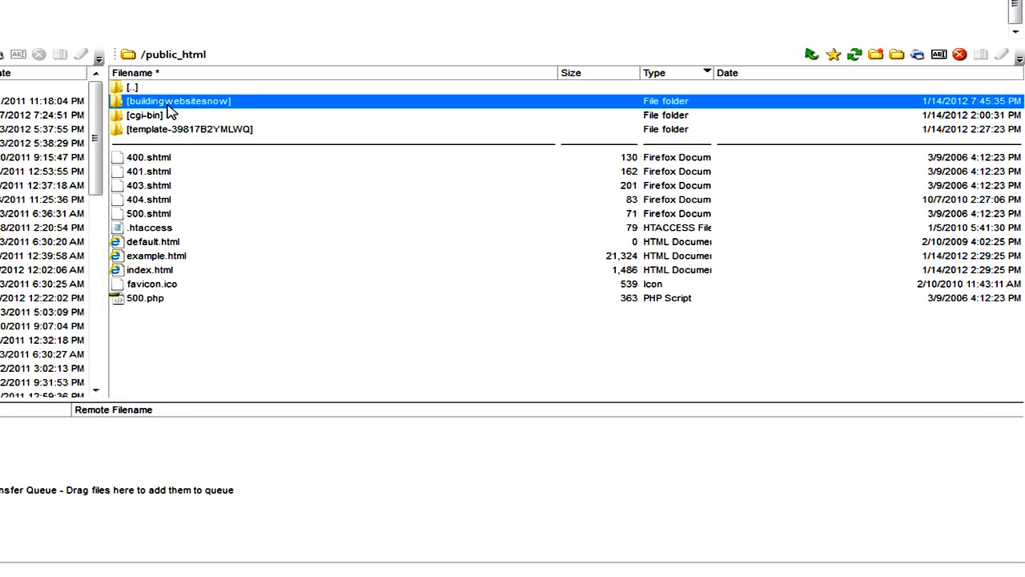
pyautogui.doubleClick(157, 102)
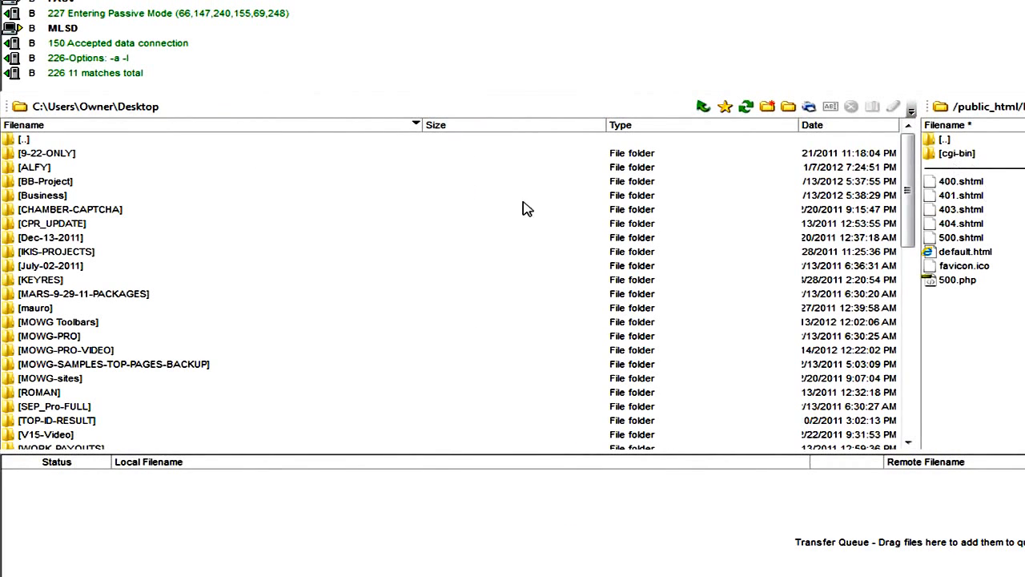
# Step: Browse the local files to the folder C:\MOWG-Demo\V2\OPEN-AND-READ-ME
pyautogui.doubleClick(24, 142)
pyautogui.doubleClick(24, 142)
pyautogui.doubleClick(24, 142)
pyautogui.click(112, 283)
pyautogui.scroll(-3, 164, 298)
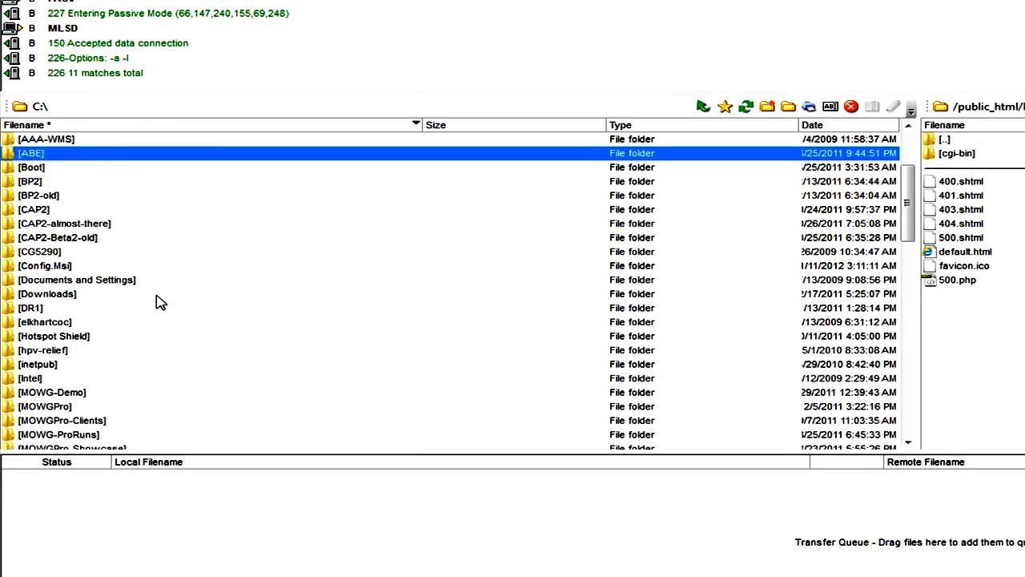
pyautogui.scroll(-11, 156, 301)
pyautogui.scroll(3, 120, 316)
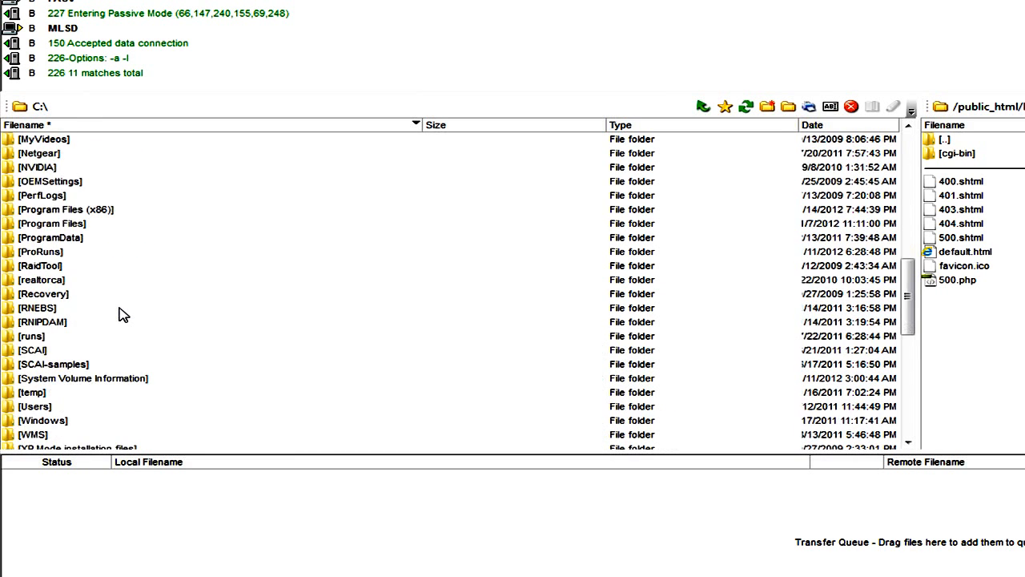
pyautogui.scroll(3, 121, 316)
pyautogui.doubleClick(69, 139)
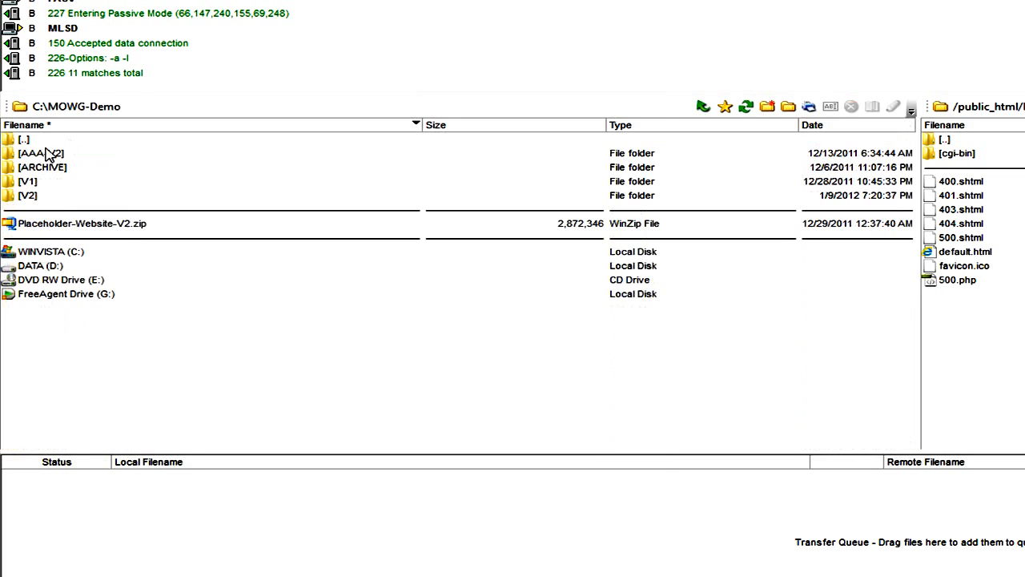
pyautogui.doubleClick(24, 195)
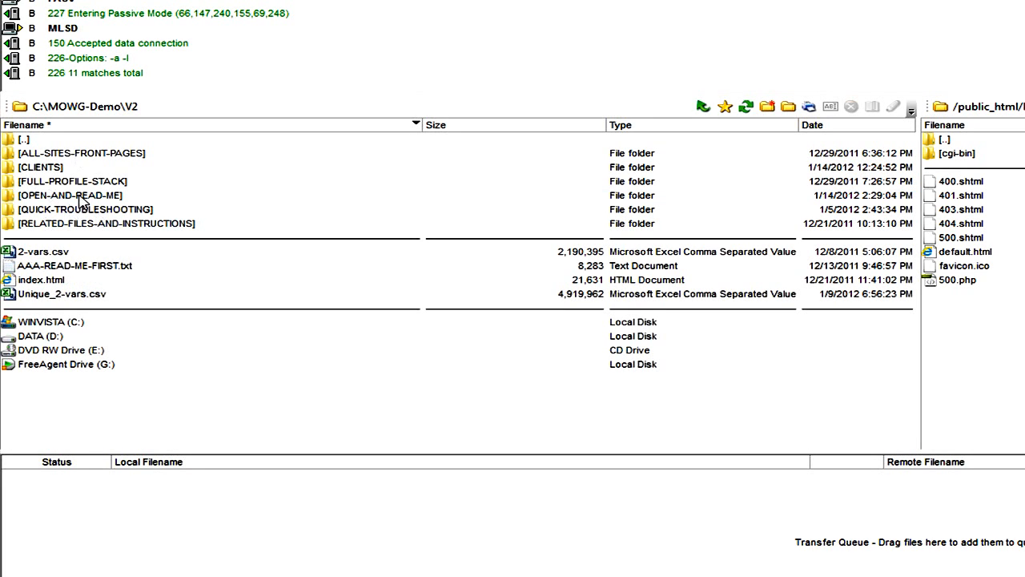
pyautogui.doubleClick(84, 200)
# Step: Upload index.html, example.html and the template-39817B2YMLWQ folder to the remote buildingwebsitesnow folder and check the listing there
pyautogui.click(40, 199)
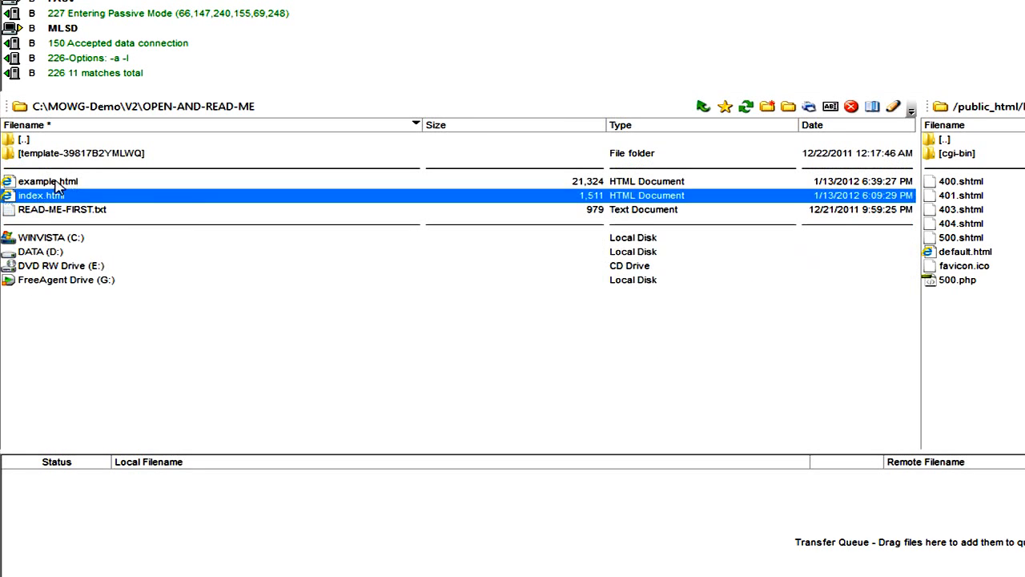
pyautogui.keyDown('ctrl'); pyautogui.click(52, 183); pyautogui.keyUp('ctrl')
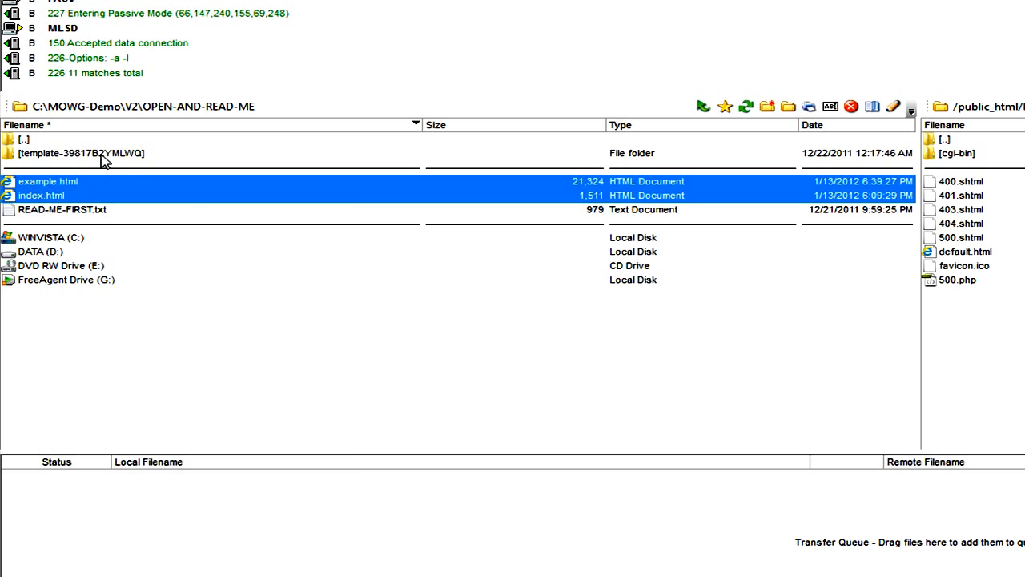
pyautogui.keyDown('ctrl'); pyautogui.click(103, 159); pyautogui.keyUp('ctrl')
pyautogui.rightClick(102, 159)
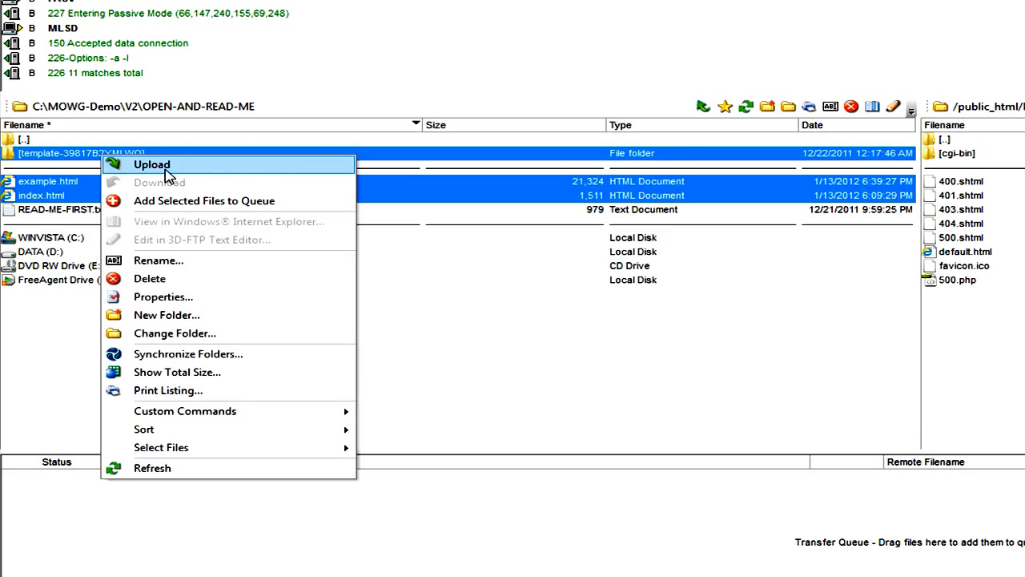
pyautogui.click(165, 171)
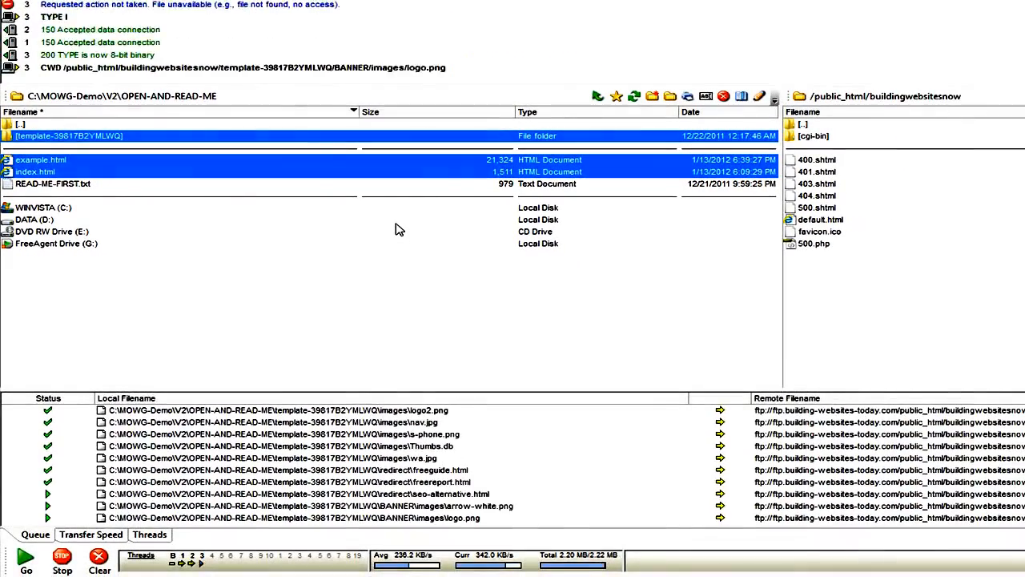
pyautogui.click(868, 150)
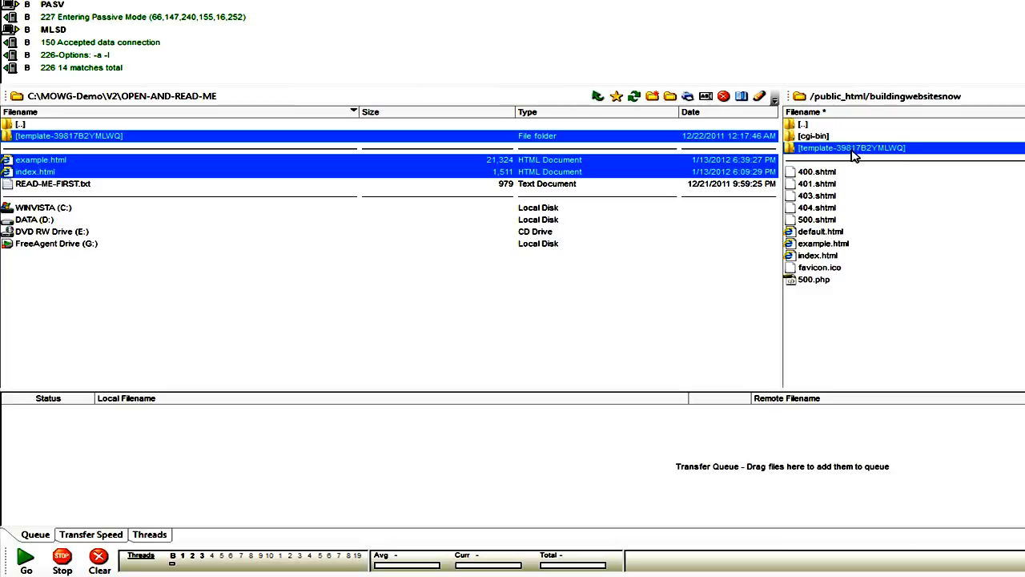
pyautogui.click(844, 220)
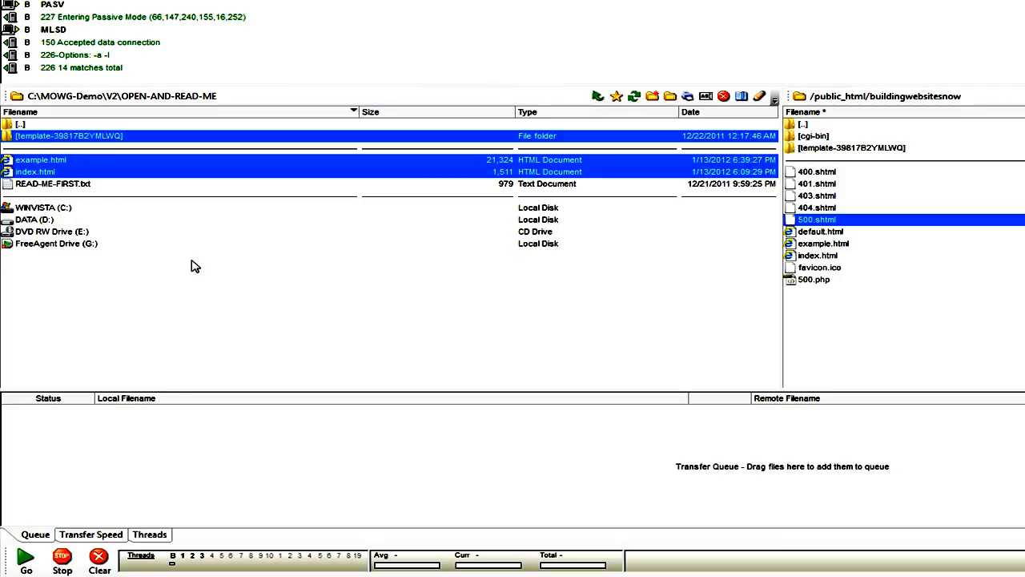
# Step: Switch to the web browser and open godaddy.com in a new tab
pyautogui.click(287, 525)
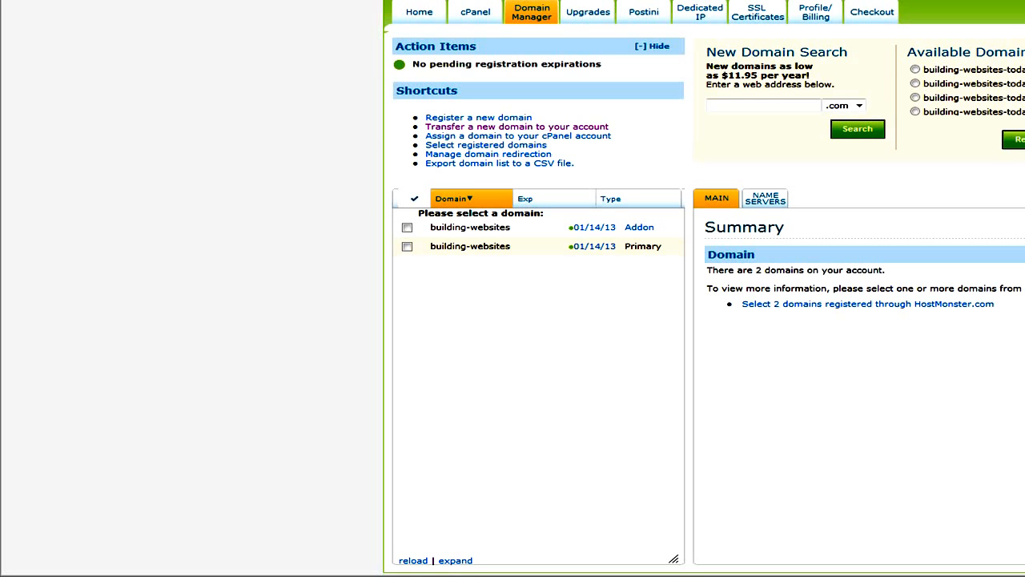
pyautogui.click(585, 21)
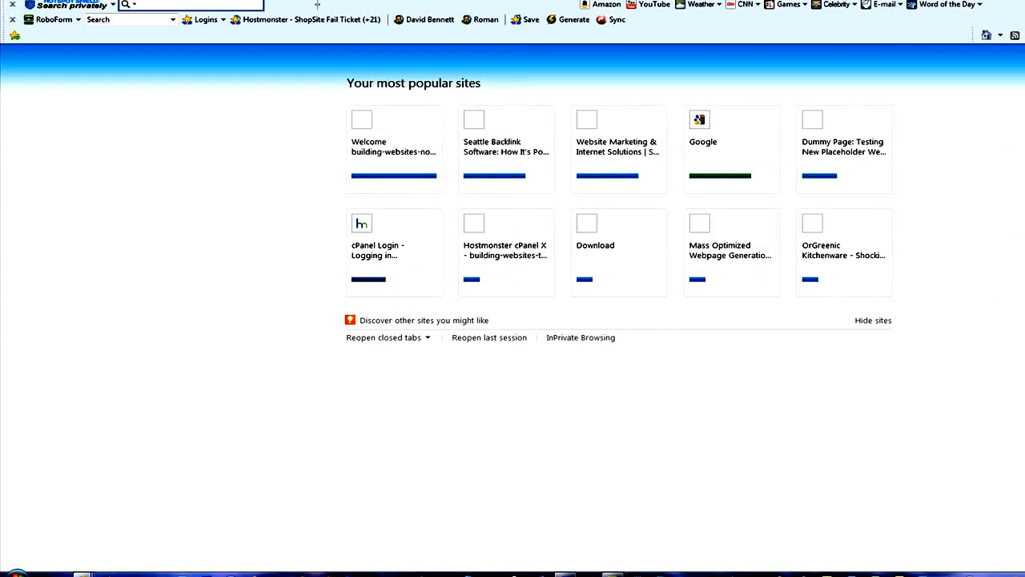
pyautogui.write('goo')
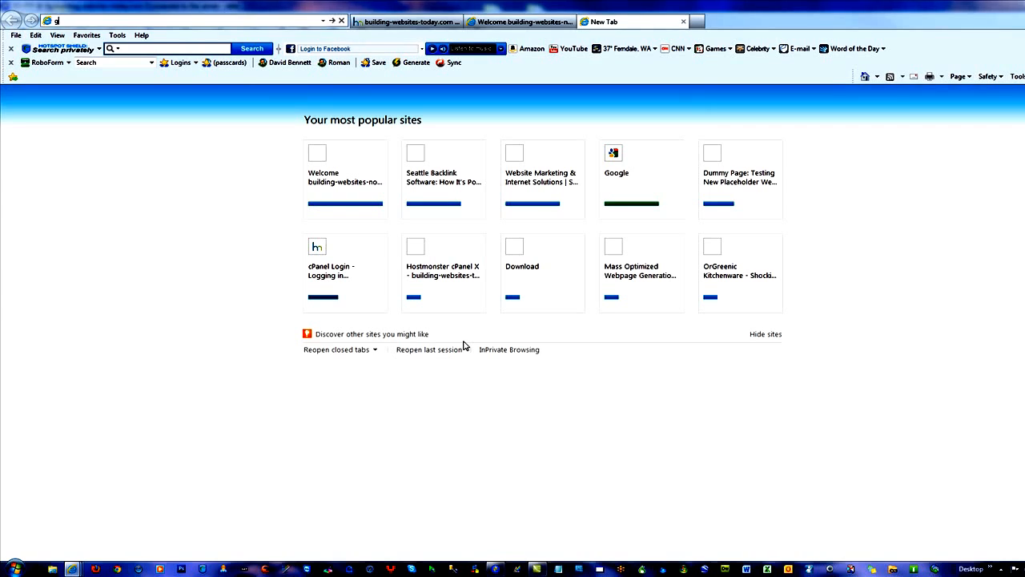
pyautogui.press('BackSpace')
pyautogui.press('BackSpace')
pyautogui.write('dad')
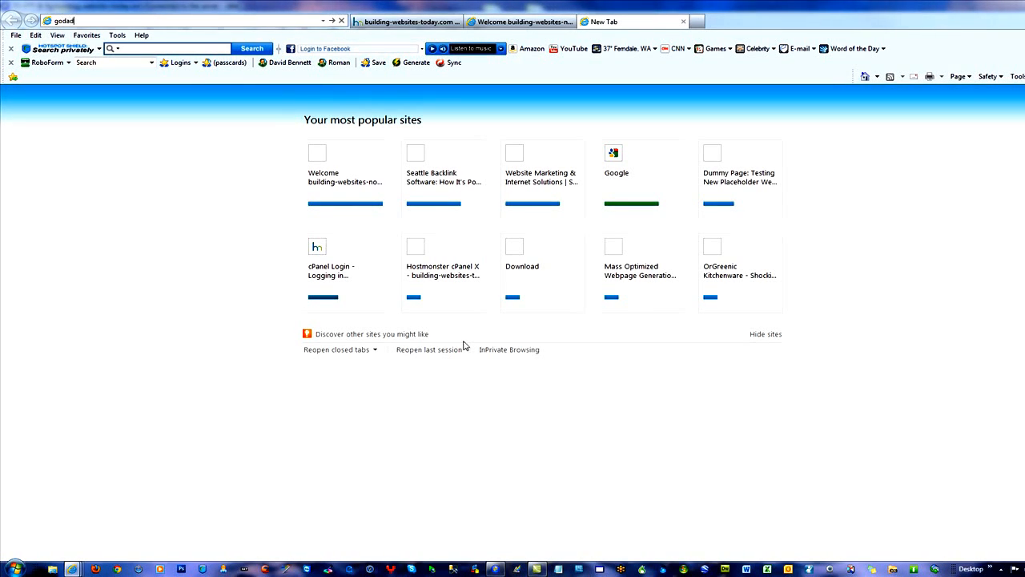
pyautogui.write('dy.com')
pyautogui.press('Return')
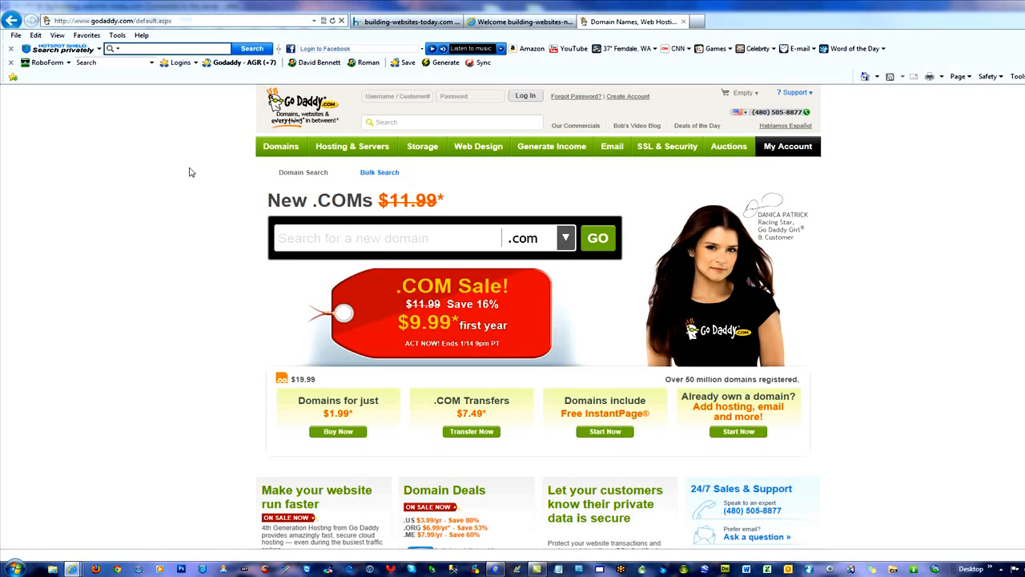
# Step: Return to the HostMonster Domain Manager and view its name server information
pyautogui.click(424, 23)
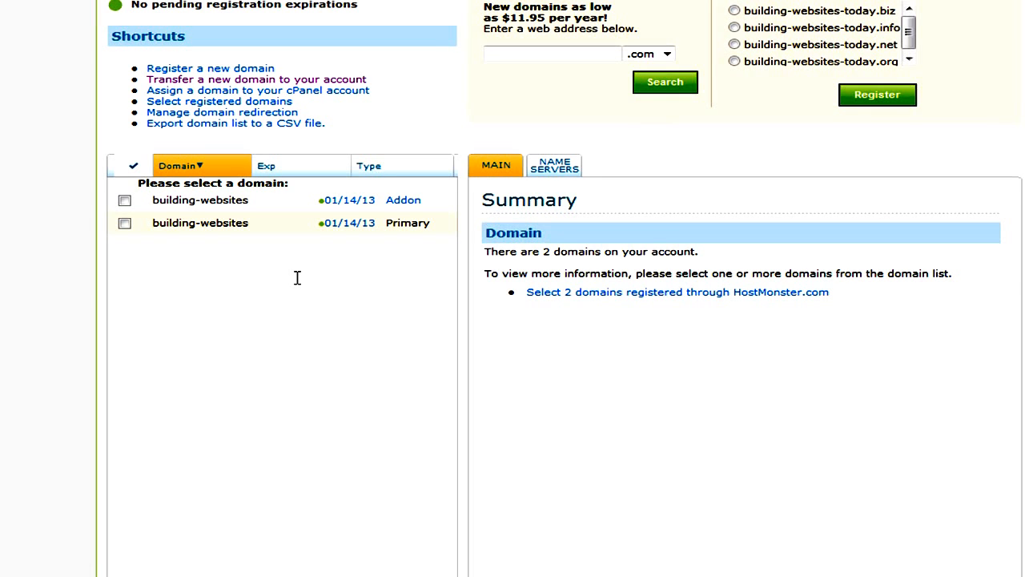
pyautogui.click(561, 166)
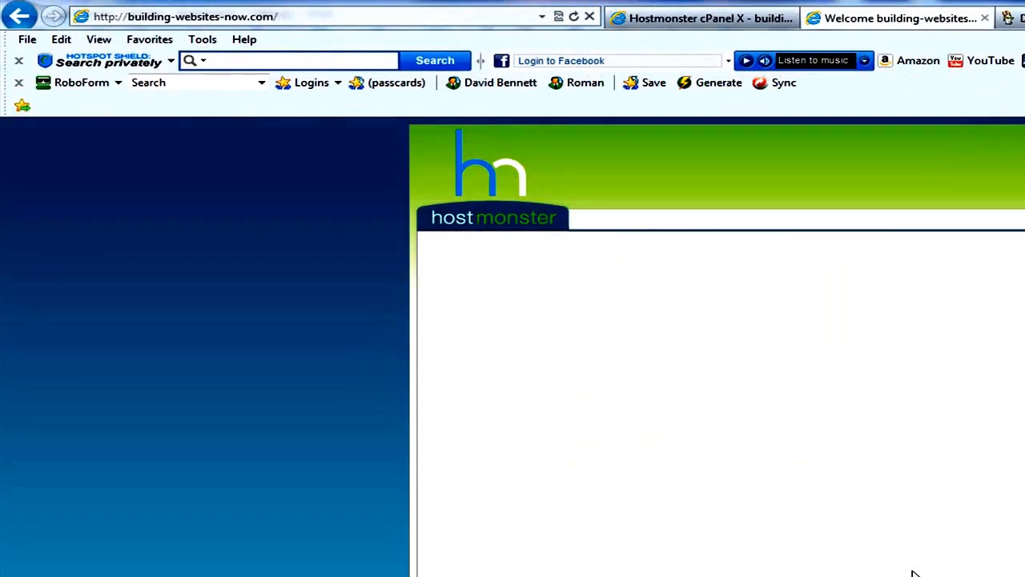
pyautogui.click(202, 40)
pyautogui.click(355, 547)
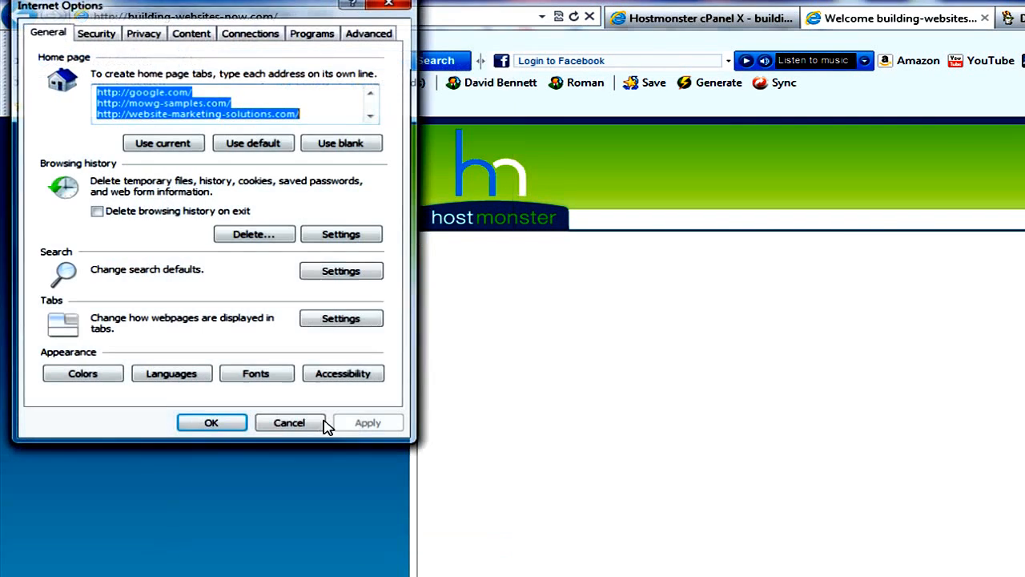
pyautogui.click(292, 425)
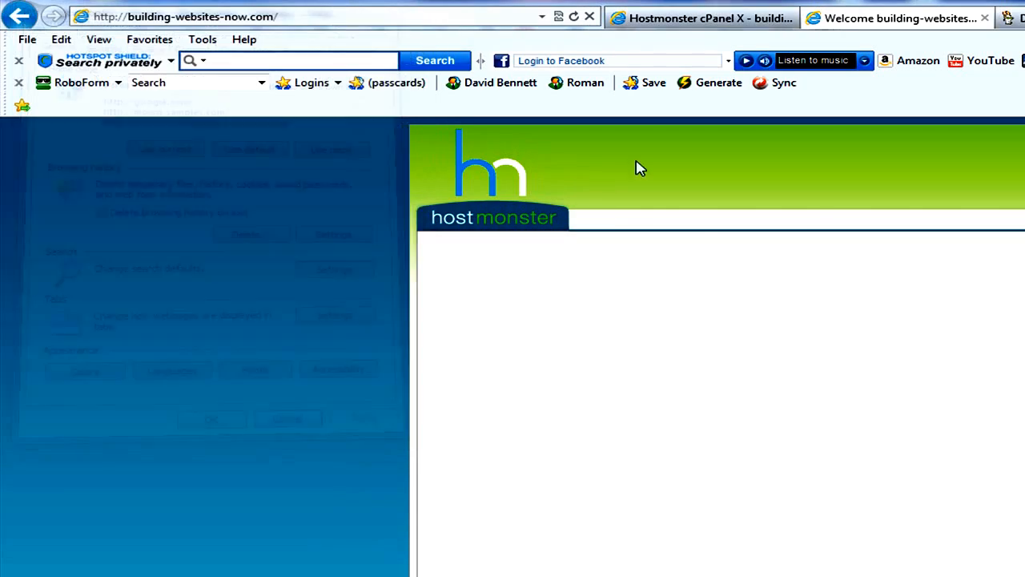
# Step: Return to the Go Daddy site and log in with the saved username and account password
pyautogui.click(714, 19)
pyautogui.click(902, 17)
pyautogui.click(1015, 17)
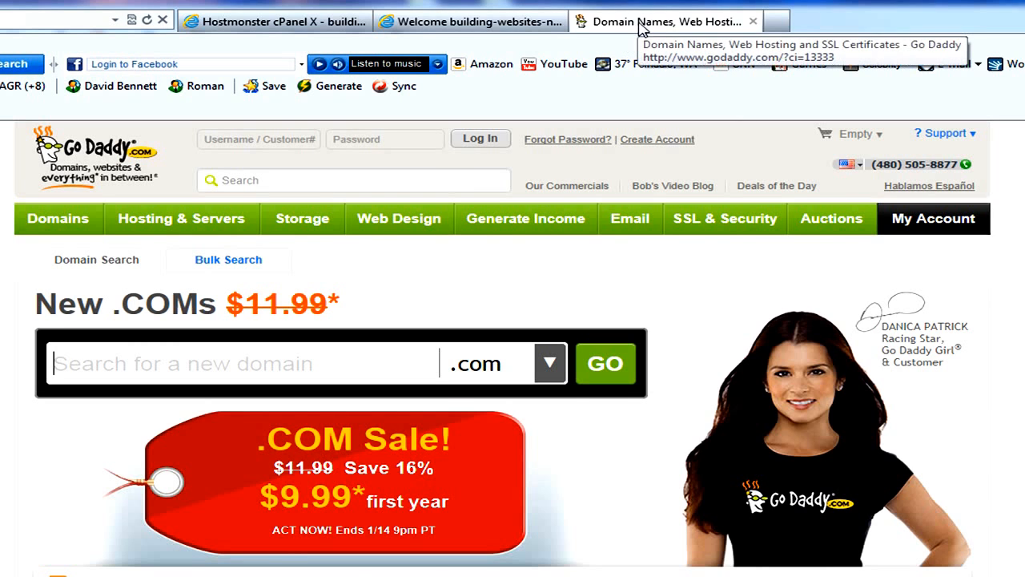
pyautogui.click(48, 88)
pyautogui.click(1, 112)
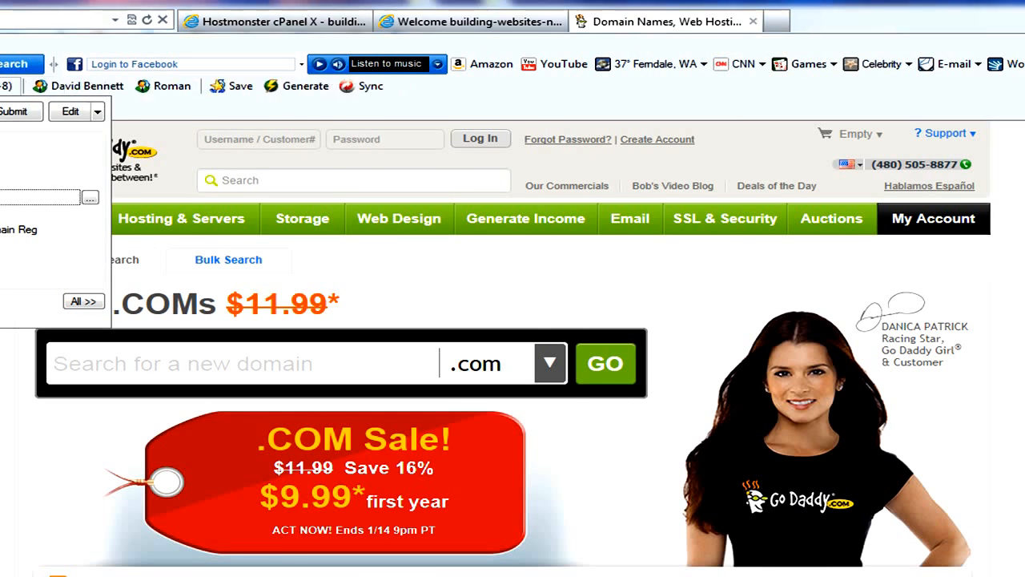
pyautogui.click(482, 139)
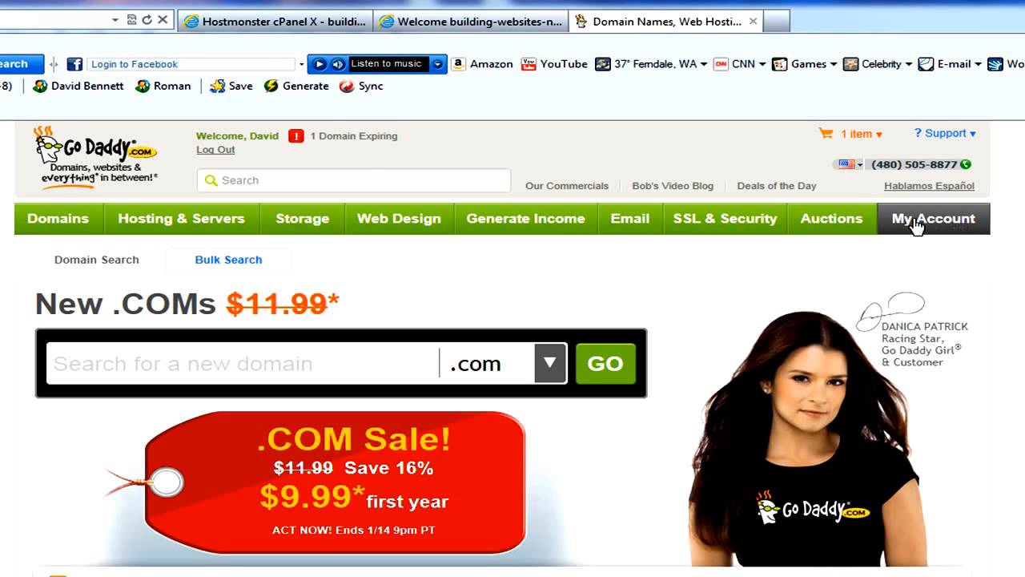
# Step: Open MOWG-CREW.COM from the Go Daddy account's domains and review its Set Nameservers form without saving changes
pyautogui.moveTo(51, 224)
pyautogui.click(930, 226)
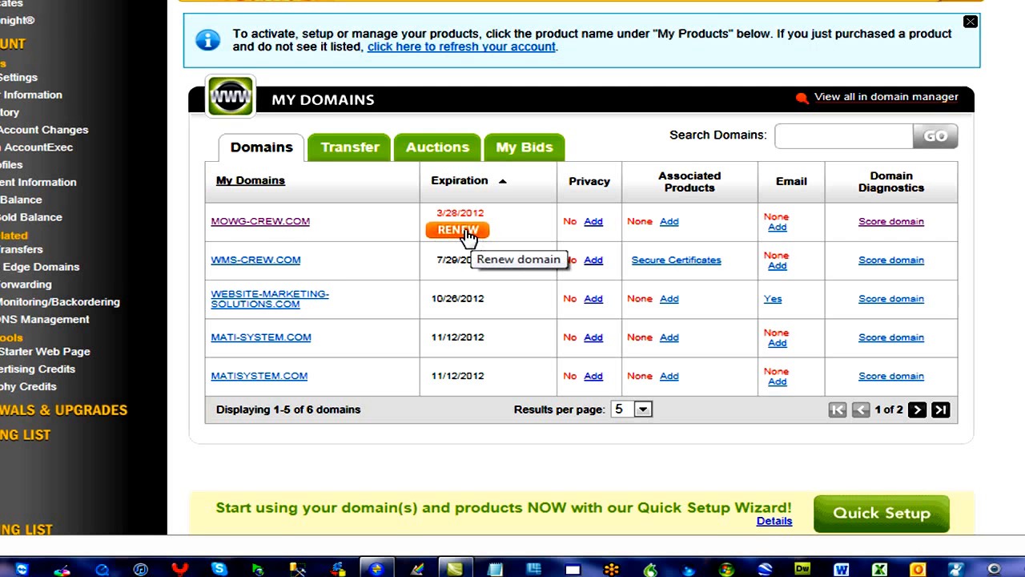
pyautogui.click(256, 224)
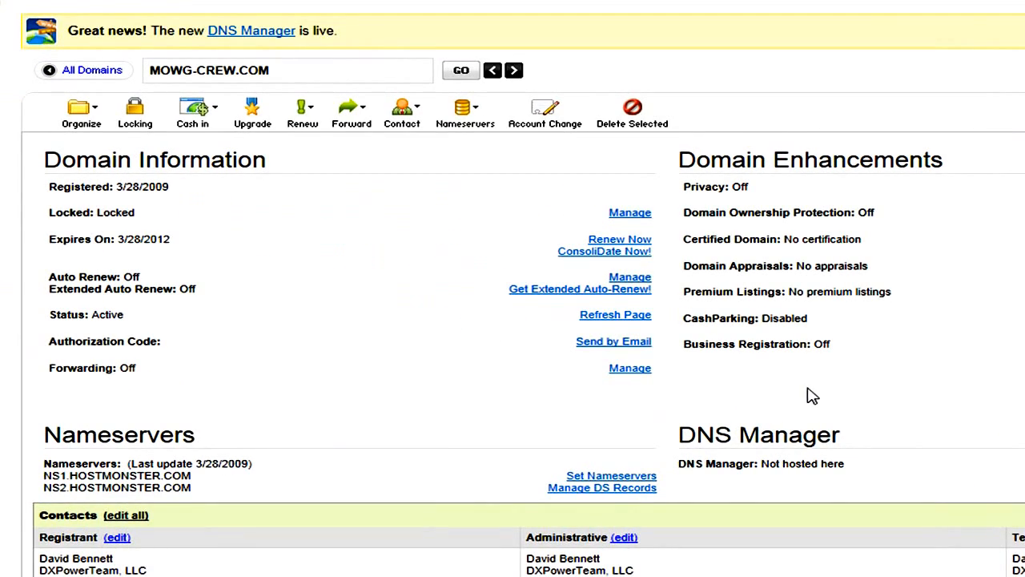
pyautogui.click(465, 114)
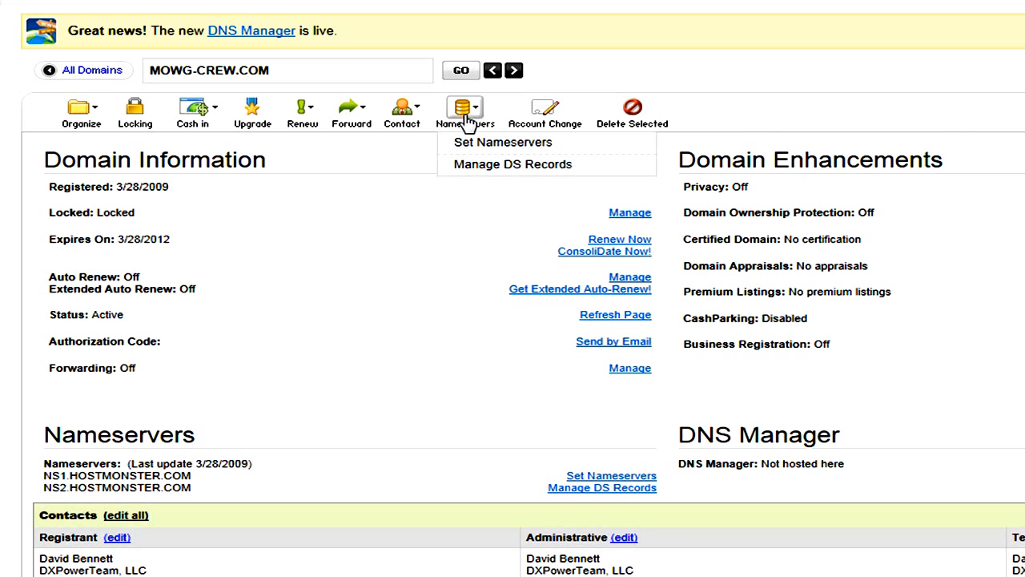
pyautogui.click(523, 147)
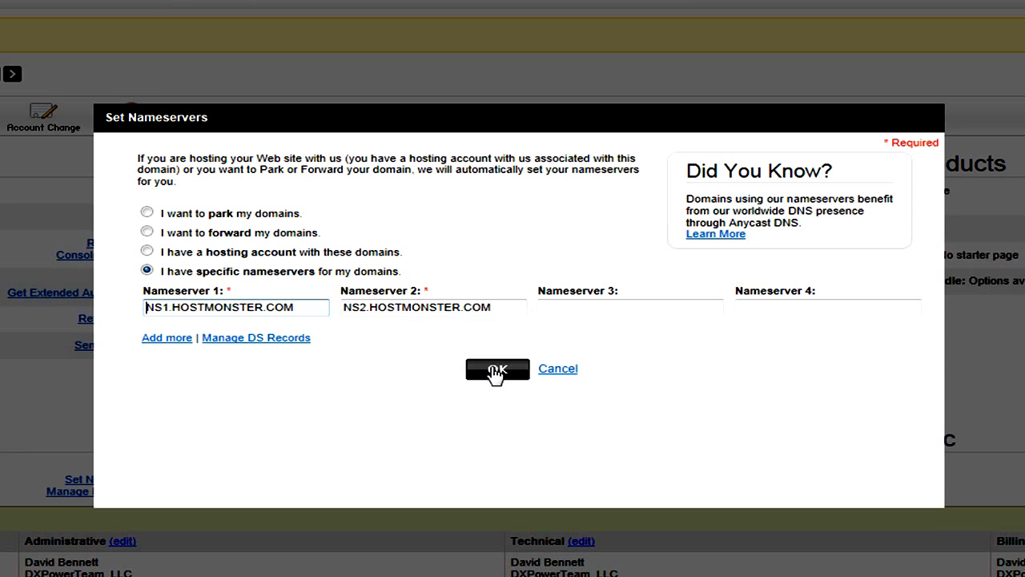
pyautogui.click(557, 373)
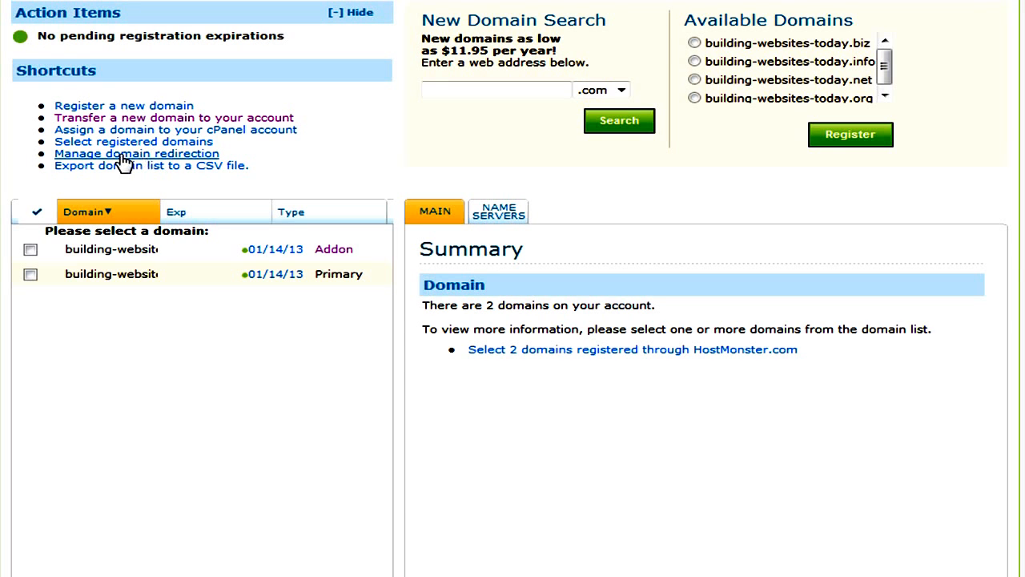
# Step: Try to assign mowg-crew.com in HostMonster as a domain not already associated with the account, clear the name and review the directory options
pyautogui.click(228, 134)
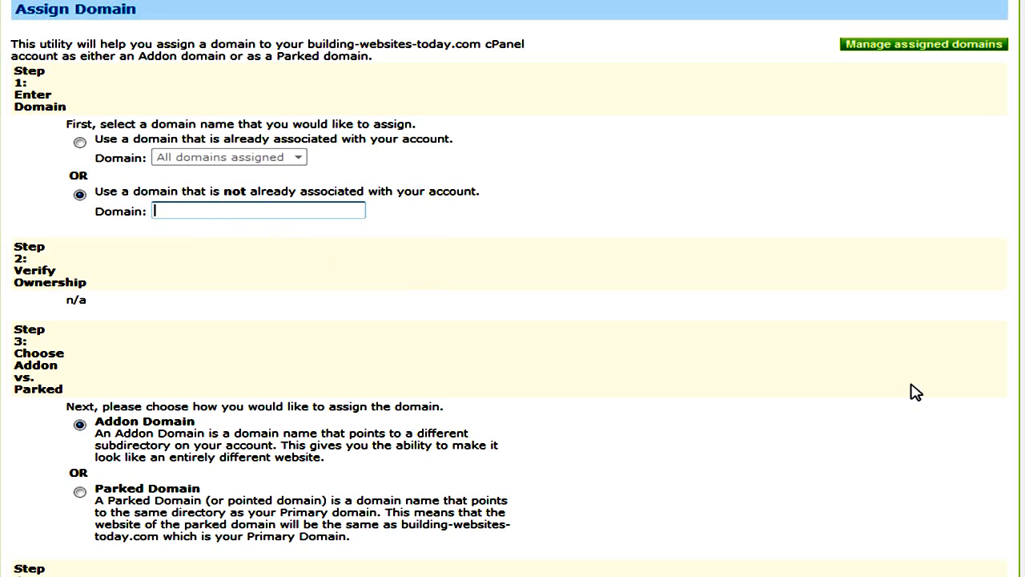
pyautogui.write('mowg-crew.com')
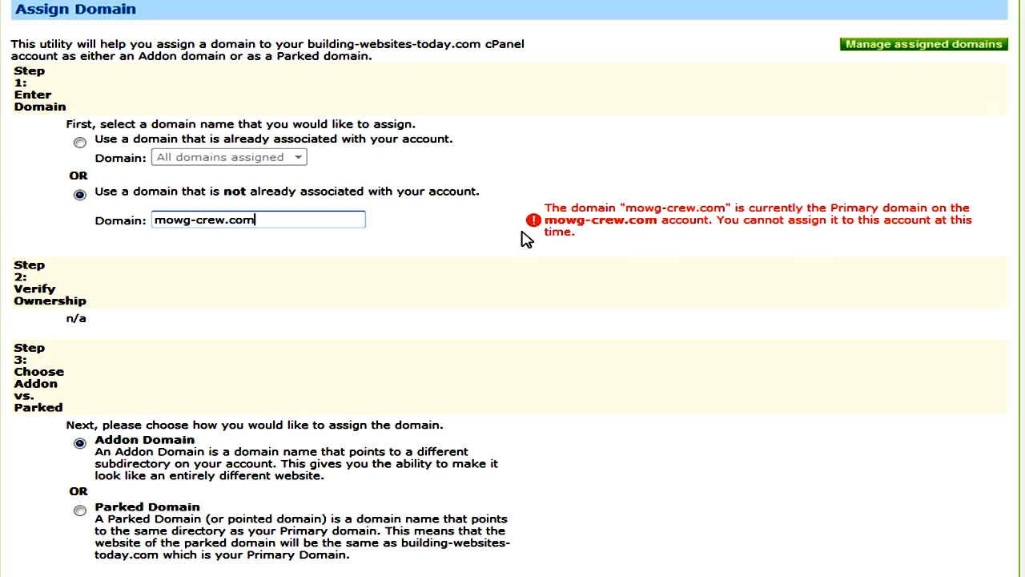
pyautogui.tripleClick(227, 217)
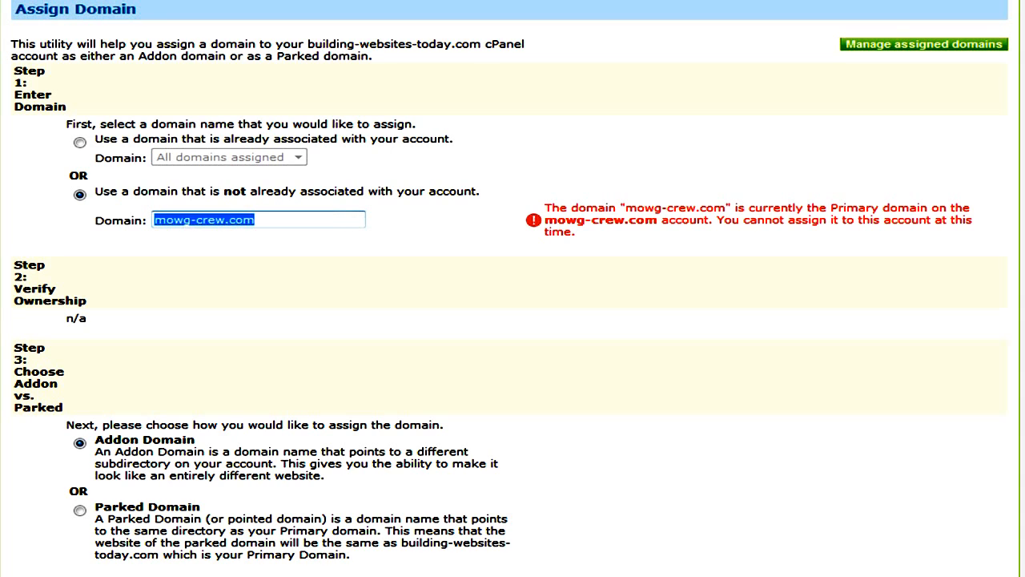
pyautogui.press('BackSpace')
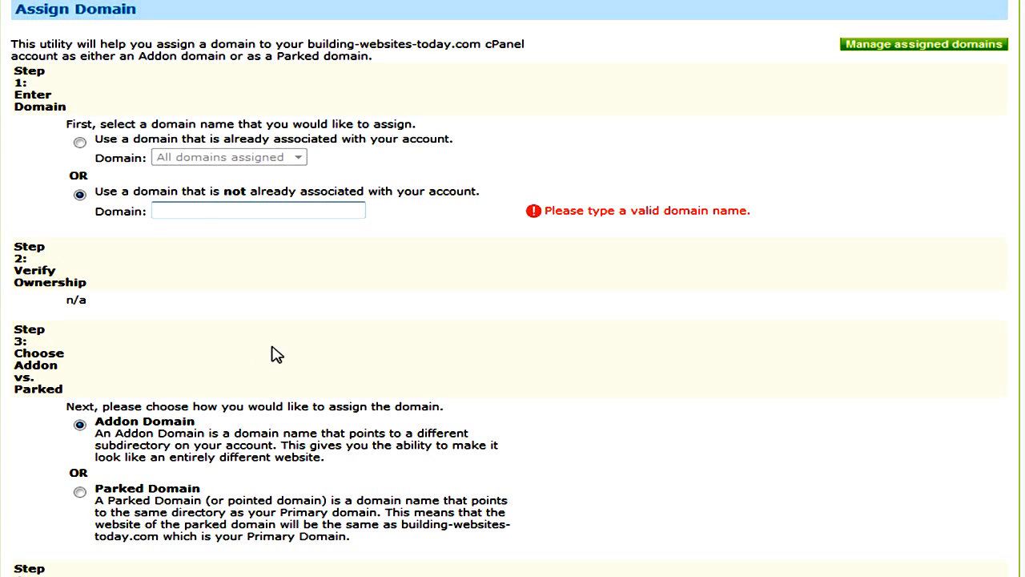
pyautogui.scroll(-3, 270, 355)
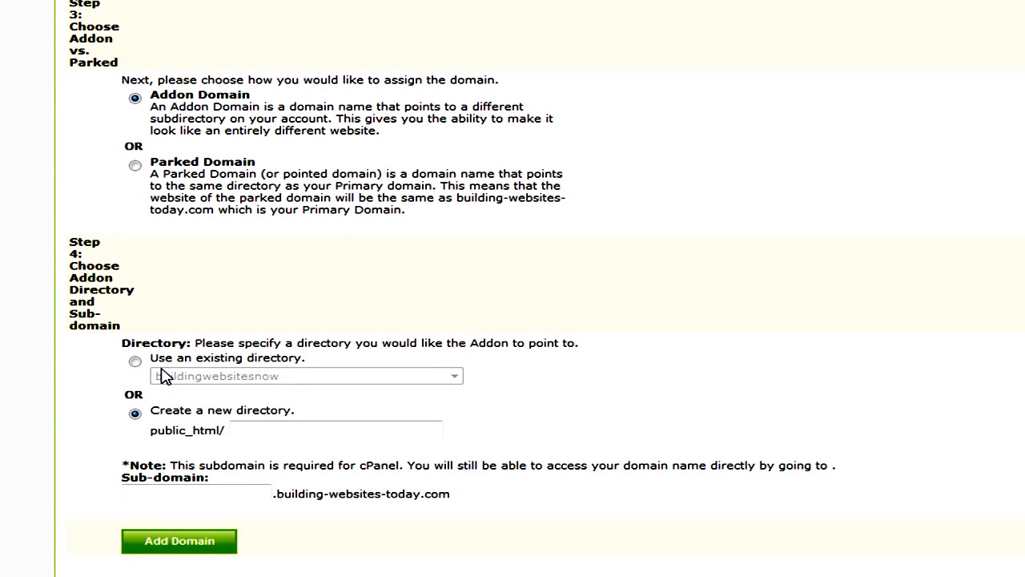
# Step: Choose an existing directory for the addon domain and review the available directories, keeping buildingwebsitesnow selected
pyautogui.click(136, 362)
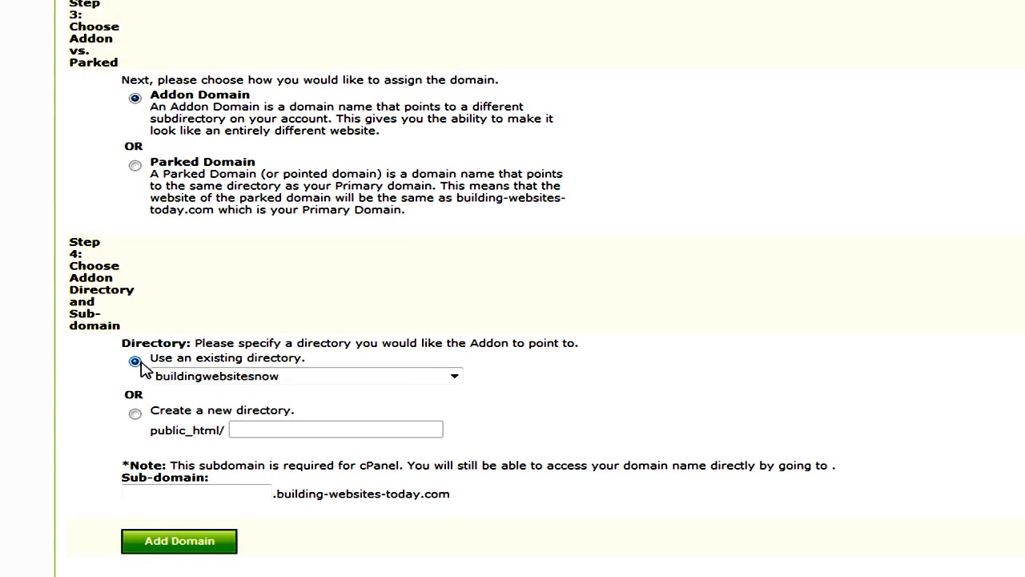
pyautogui.click(453, 376)
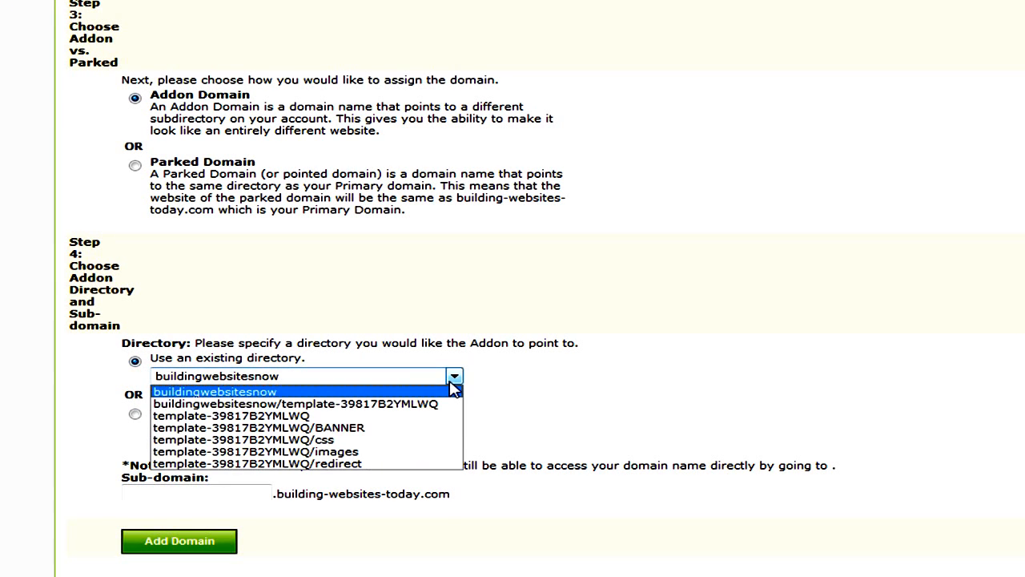
pyautogui.click(453, 389)
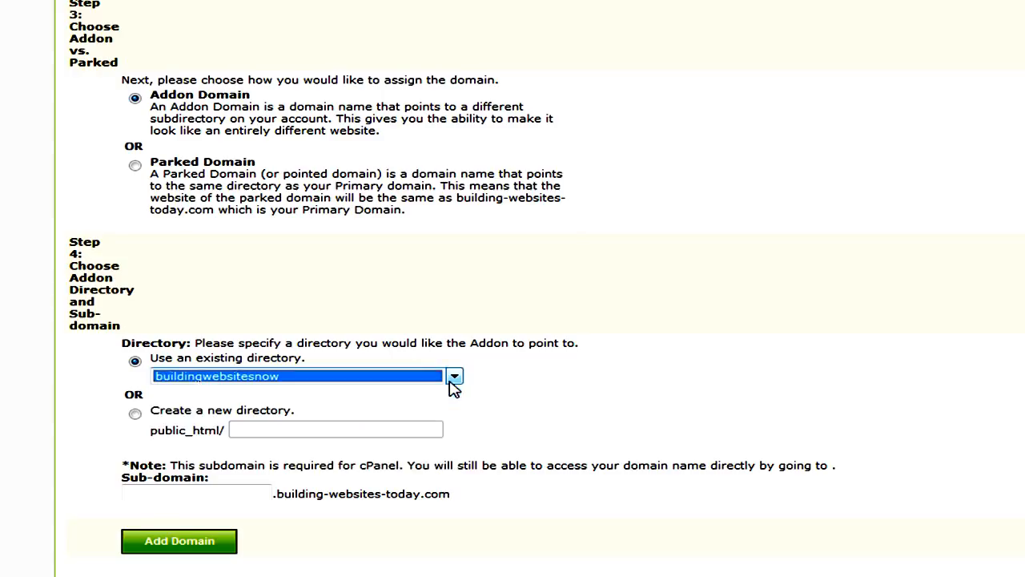
# Step: Choose to create the new directory public_html/mowgcrew for the addon domain and enter mowg-crew as its sub-domain
pyautogui.click(135, 413)
pyautogui.click(270, 429)
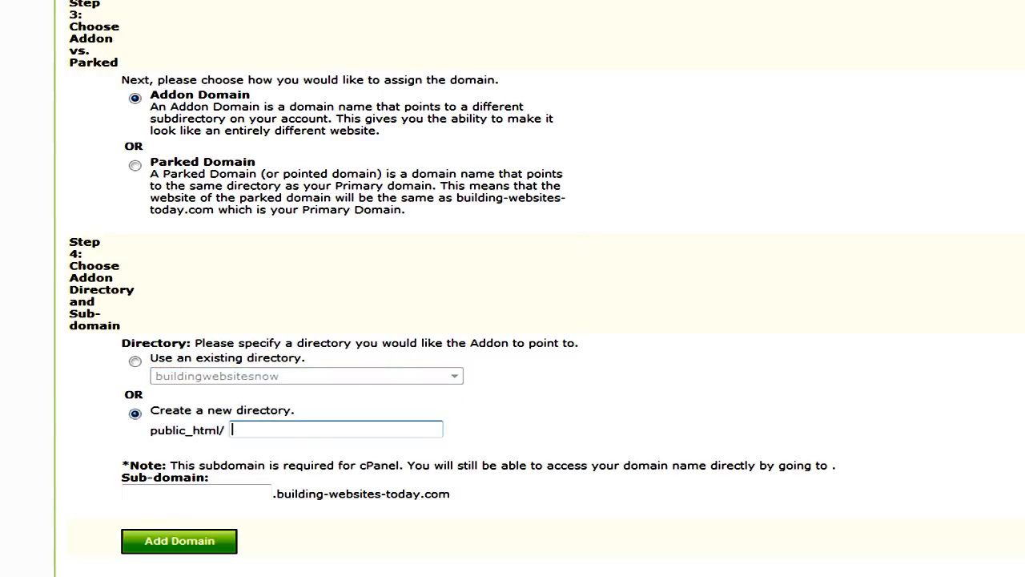
pyautogui.write('mowgcrew')
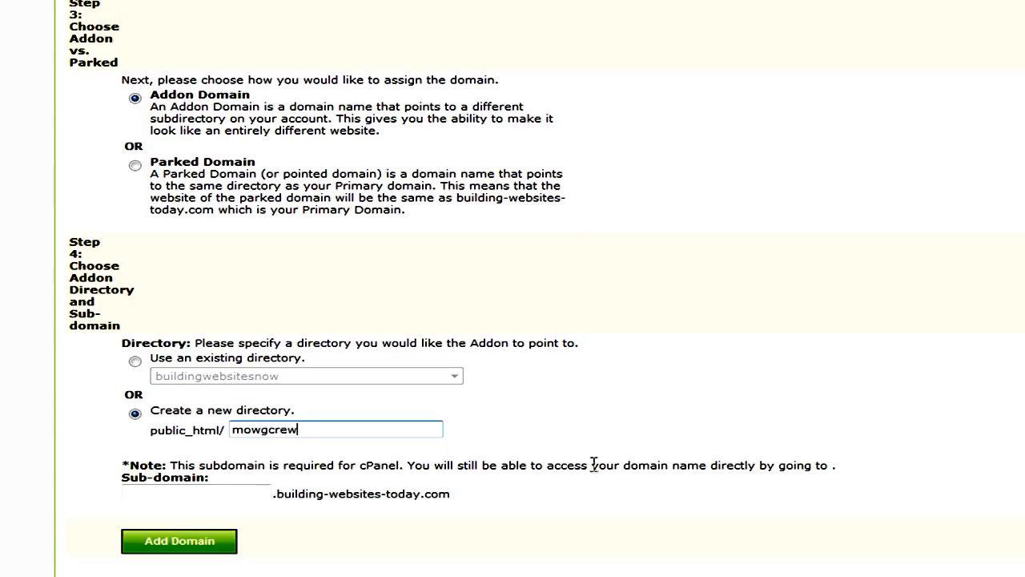
pyautogui.click(210, 494)
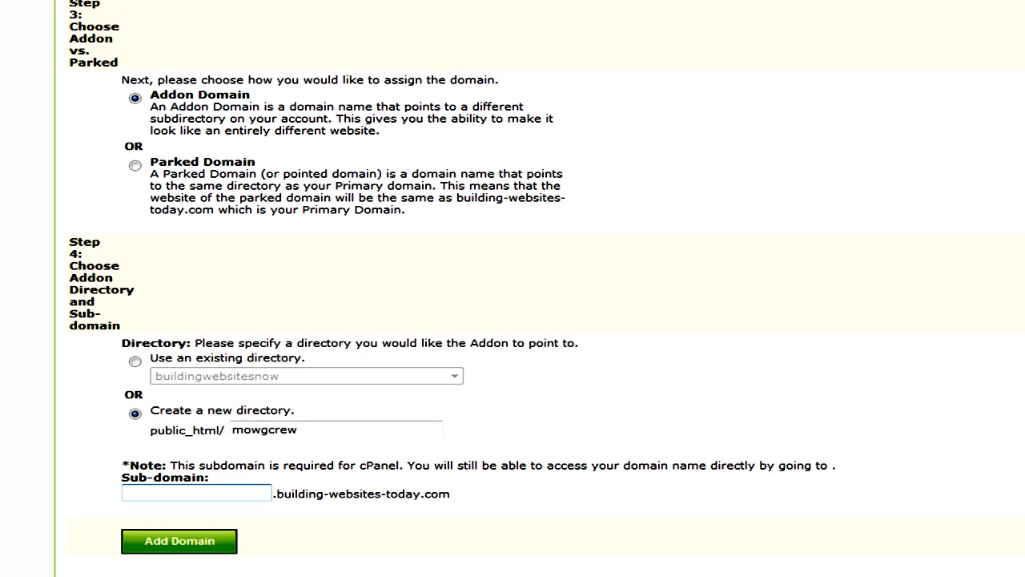
pyautogui.write('mowg-crew')
pyautogui.scroll(3, 293, 91)
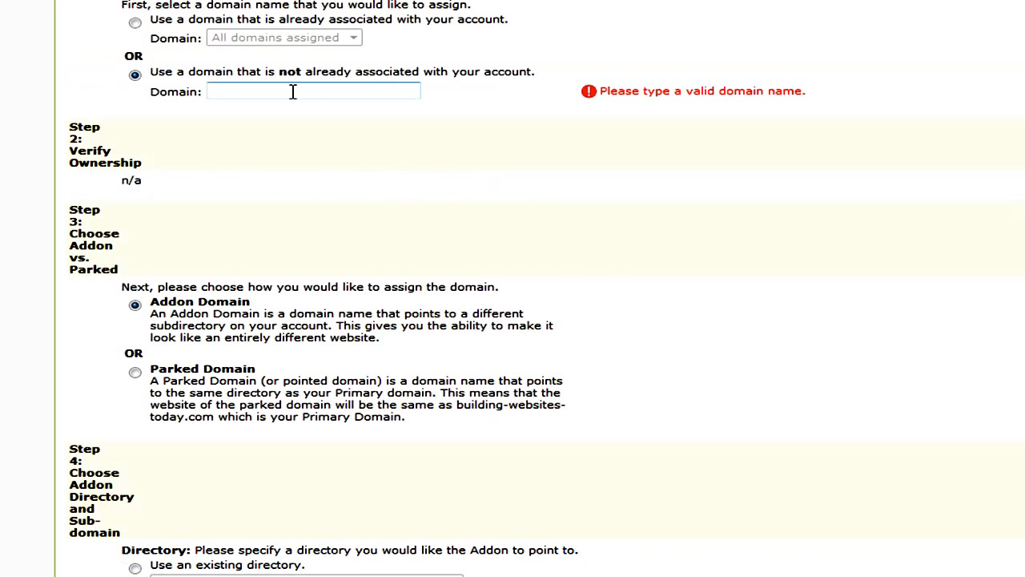
pyautogui.scroll(-3, 293, 91)
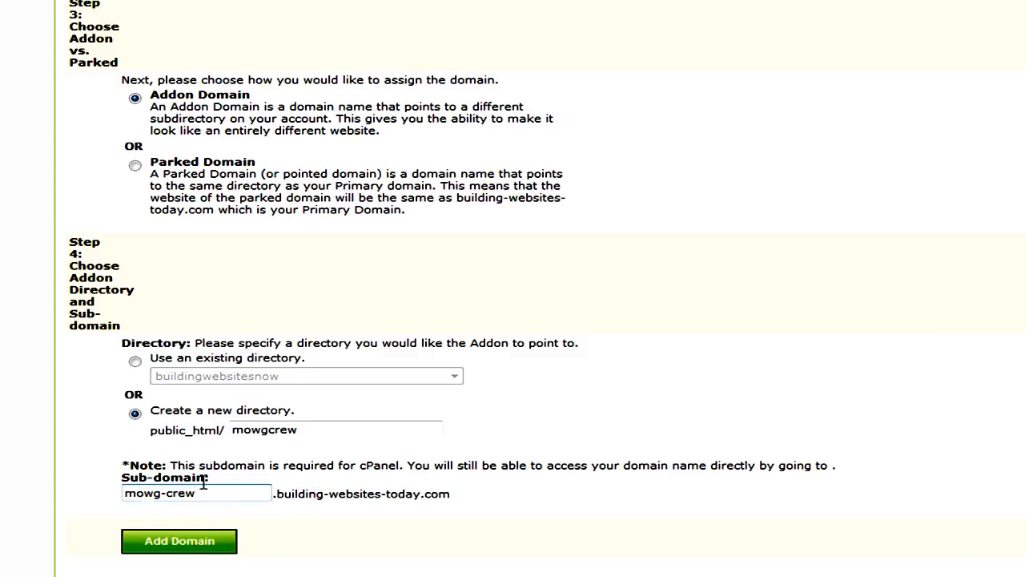
pyautogui.moveTo(327, 427); pyautogui.dragTo(177, 442)
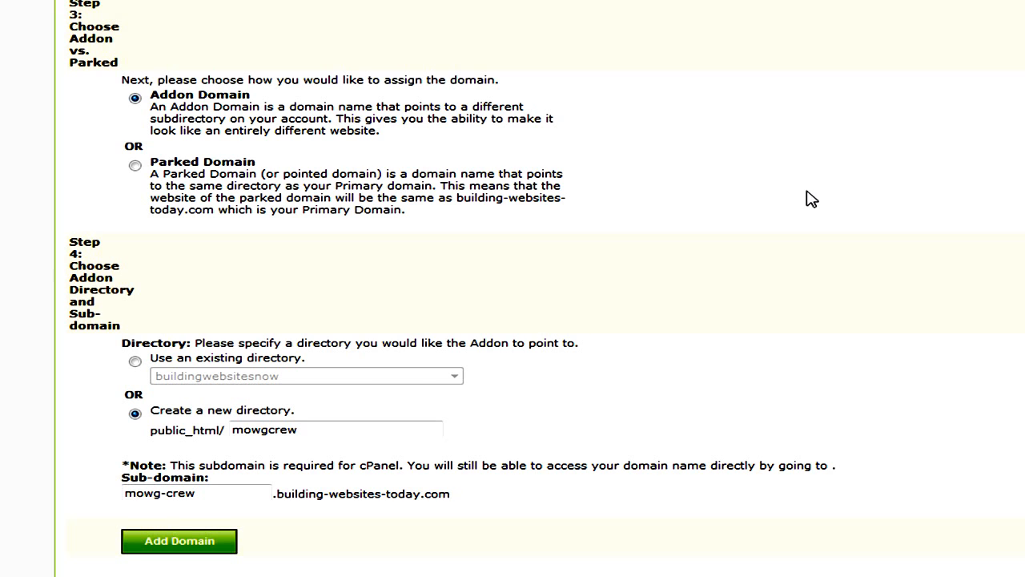
# Step: Return to the Domain Manager, reopen the form for assigning a domain to the cPanel account and review its domain and new directory fields
pyautogui.scroll(3, 798, 231)
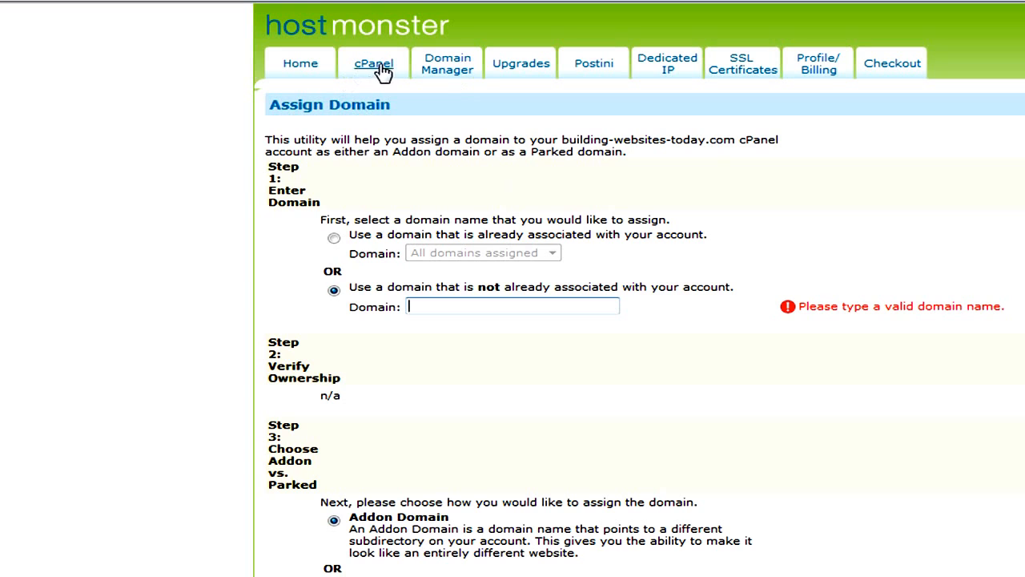
pyautogui.click(435, 77)
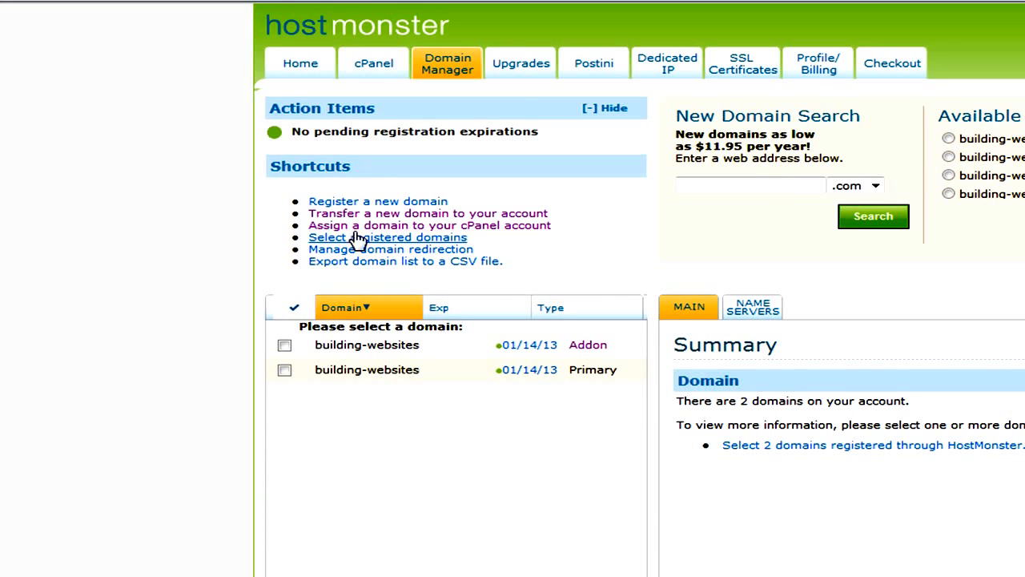
pyautogui.click(506, 226)
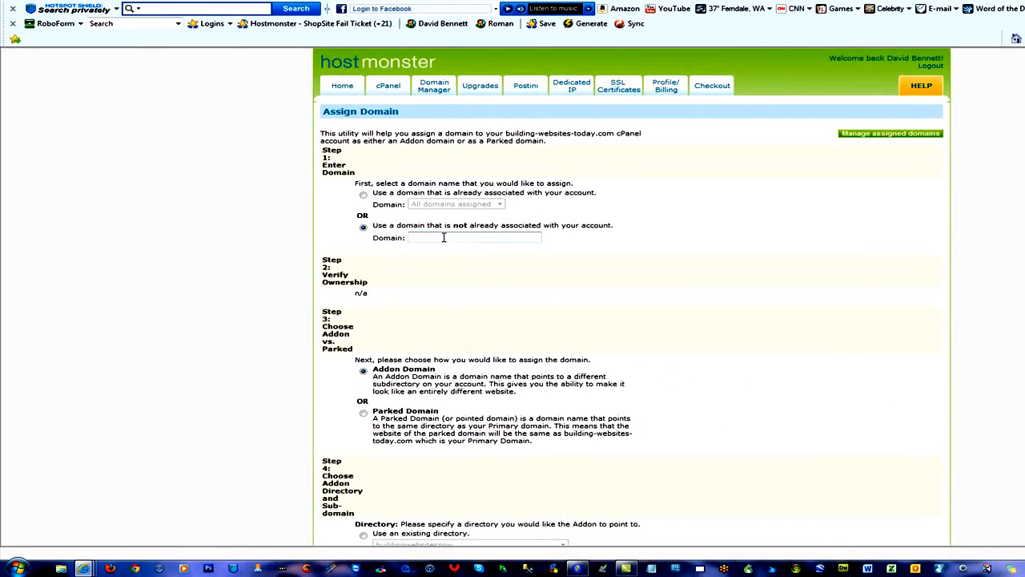
pyautogui.scroll(-1, 782, 297)
pyautogui.scroll(1, 782, 297)
pyautogui.click(448, 239)
pyautogui.scroll(-2, 503, 304)
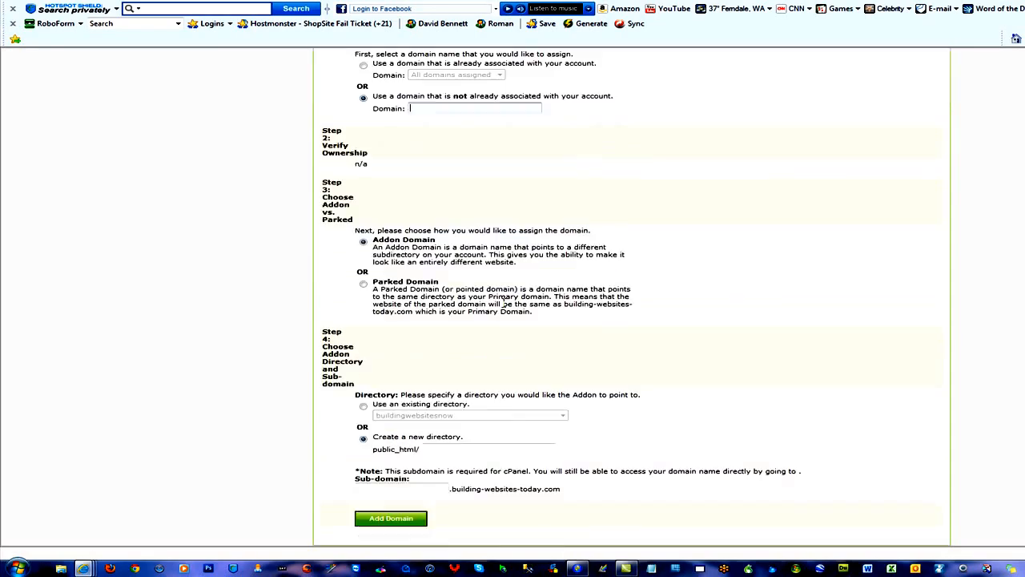
pyautogui.click(437, 448)
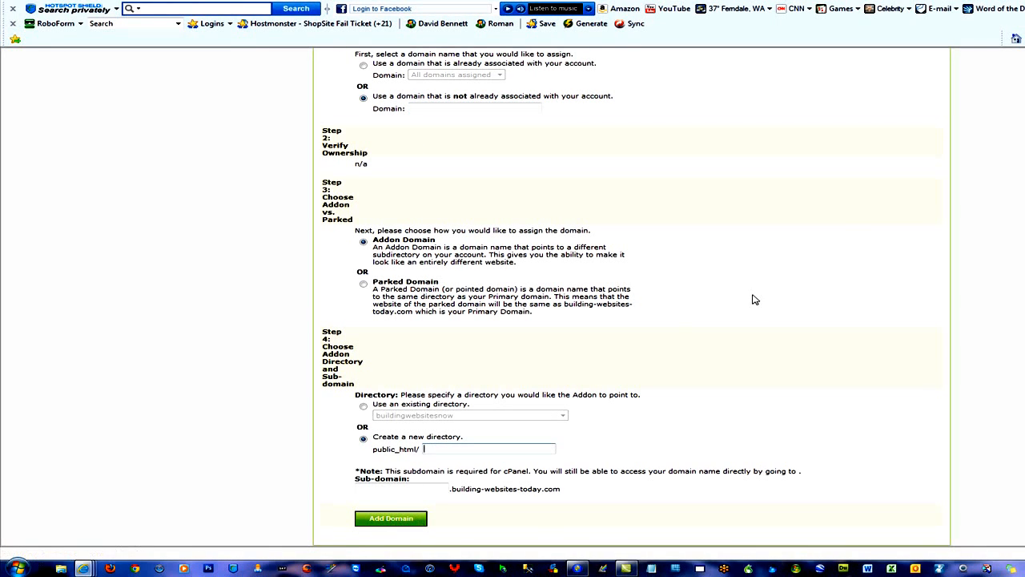
# Step: Log out of the HostMonster account
pyautogui.scroll(2, 857, 319)
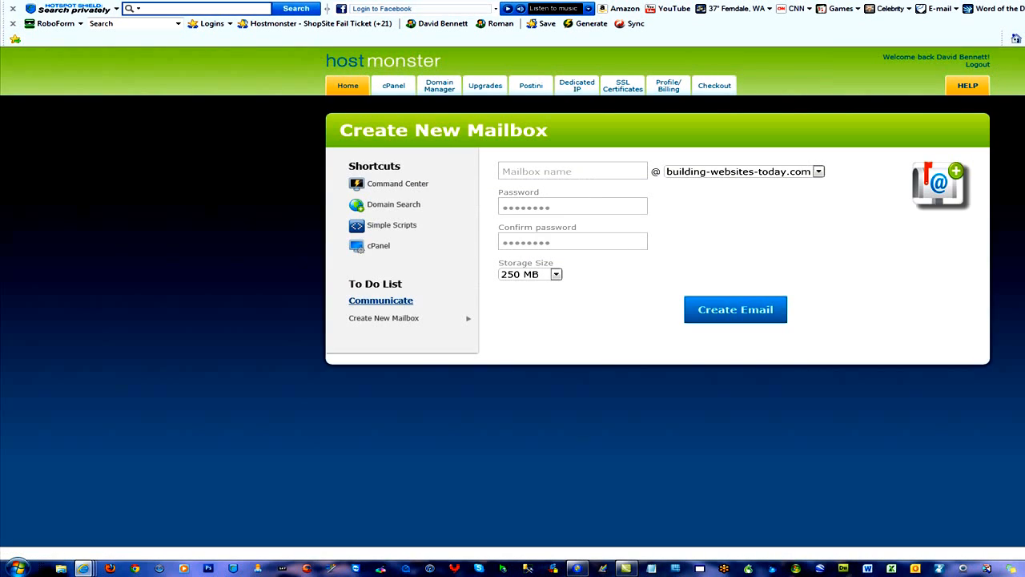
pyautogui.click(978, 64)
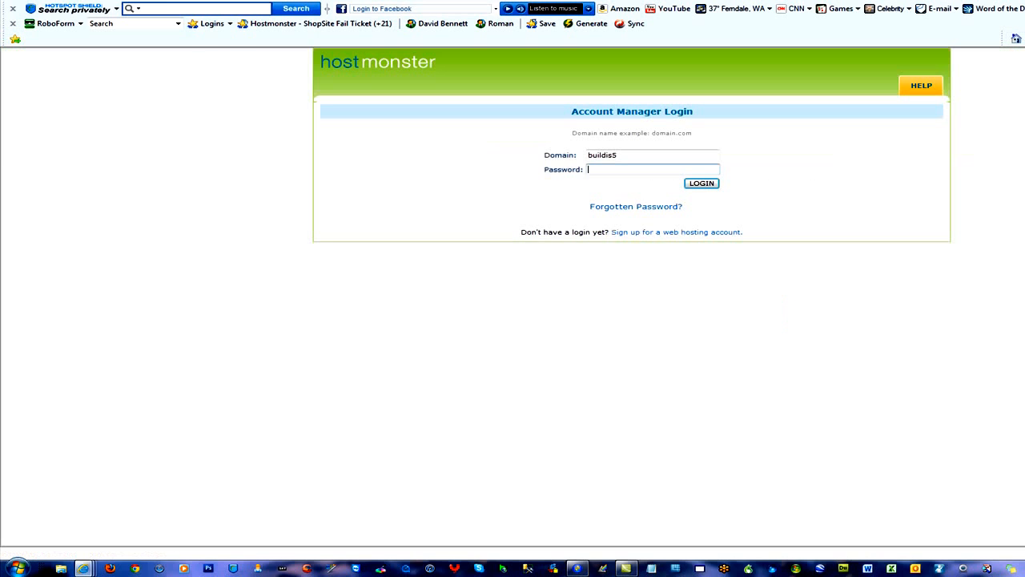